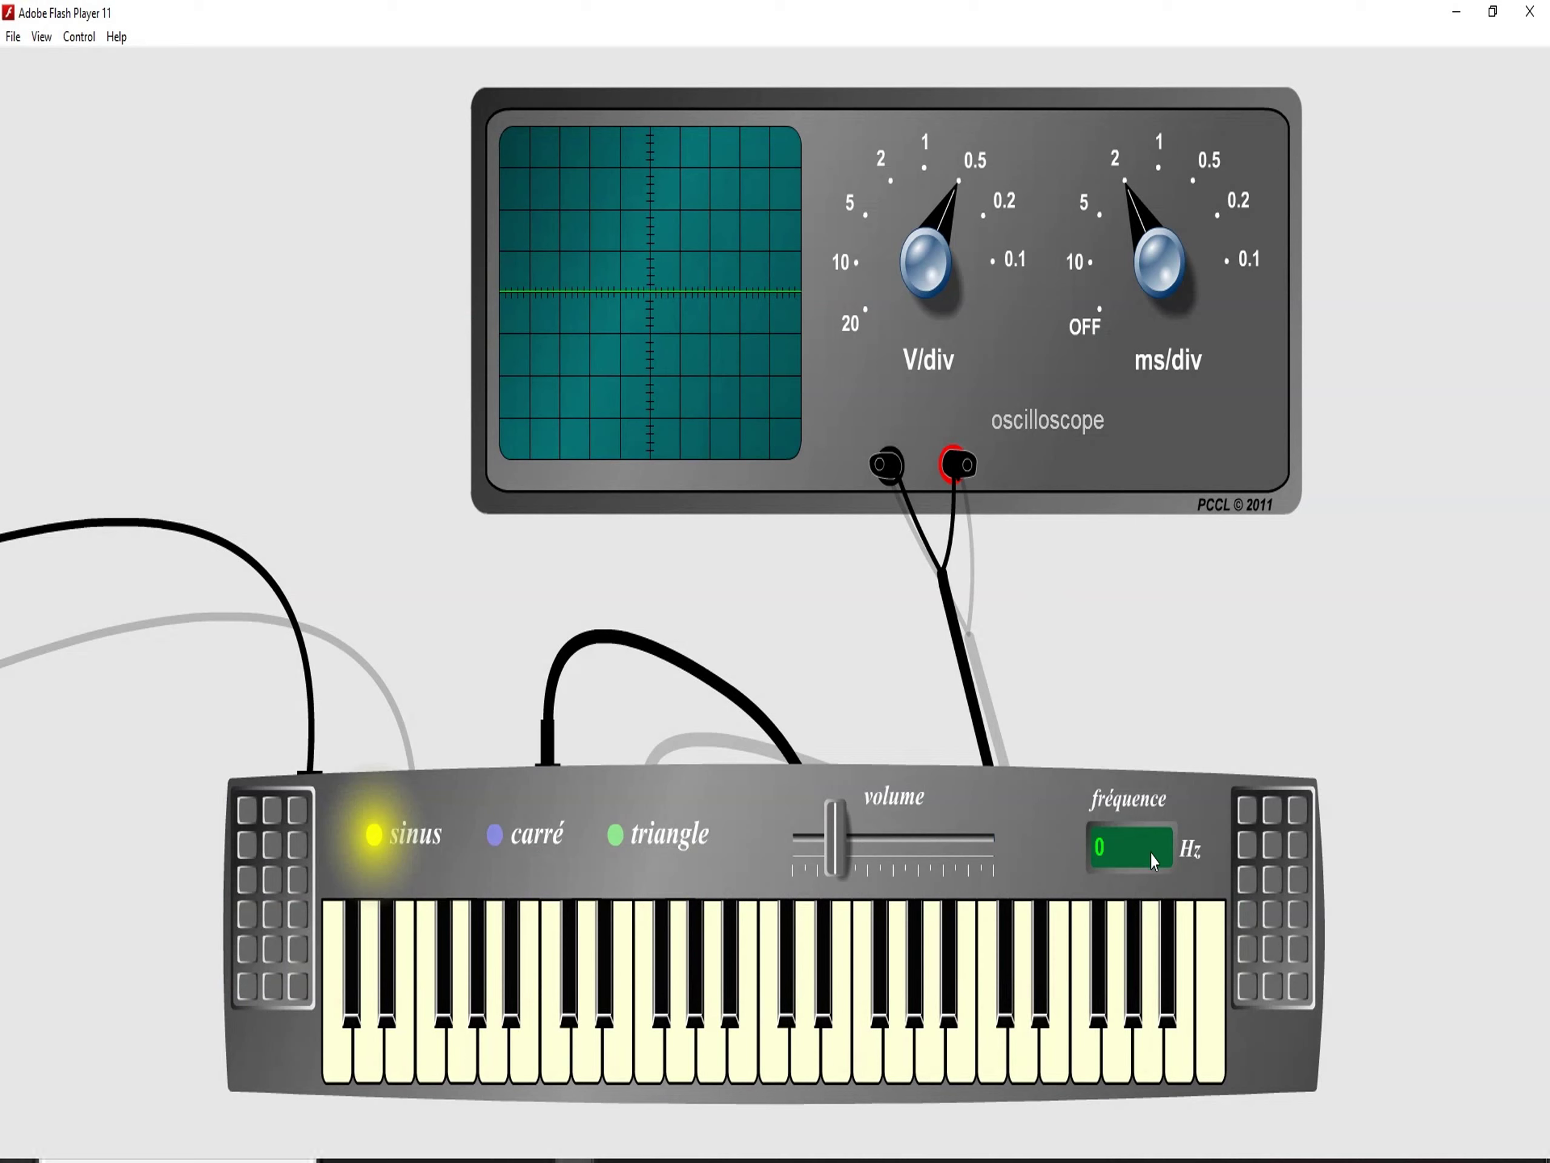
Play several neighbouring white keys on the virtual keyboard in sinus mode to compare their frequencies and oscilloscope traces.
left_click(966, 1075)
left_click(992, 1073)
left_click(1014, 1071)
left_click(1055, 1071)
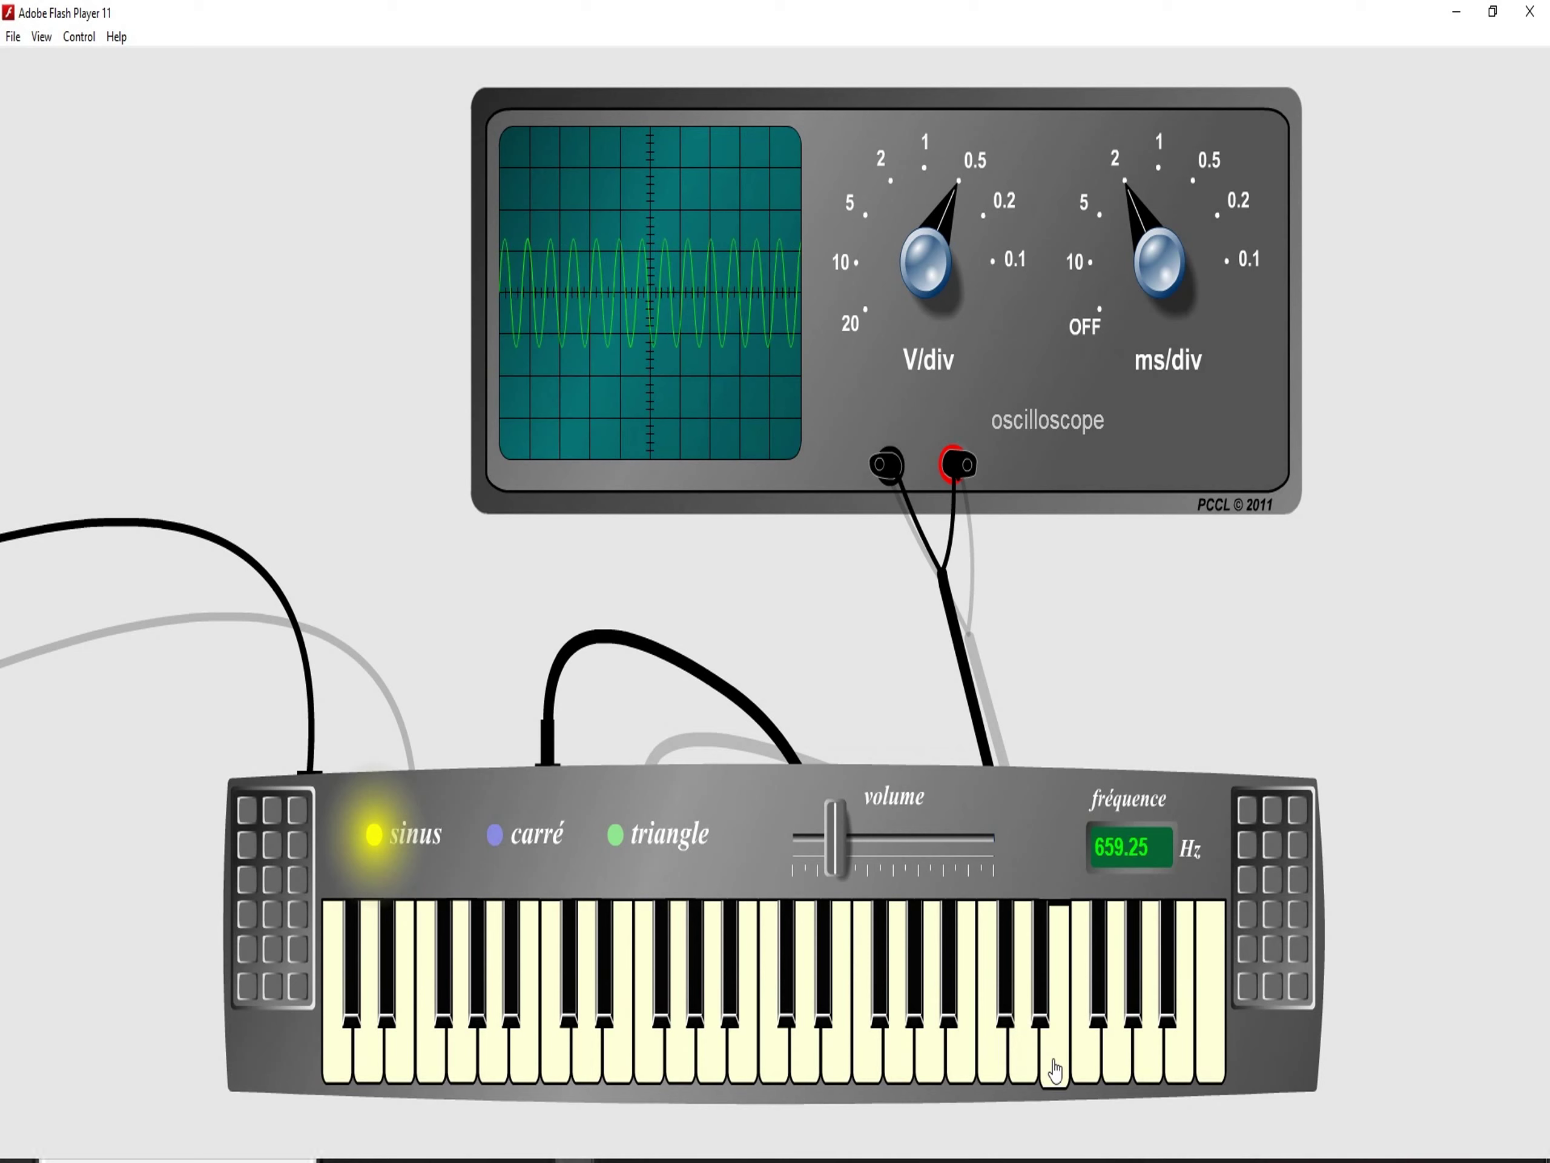
left_click(1090, 1066)
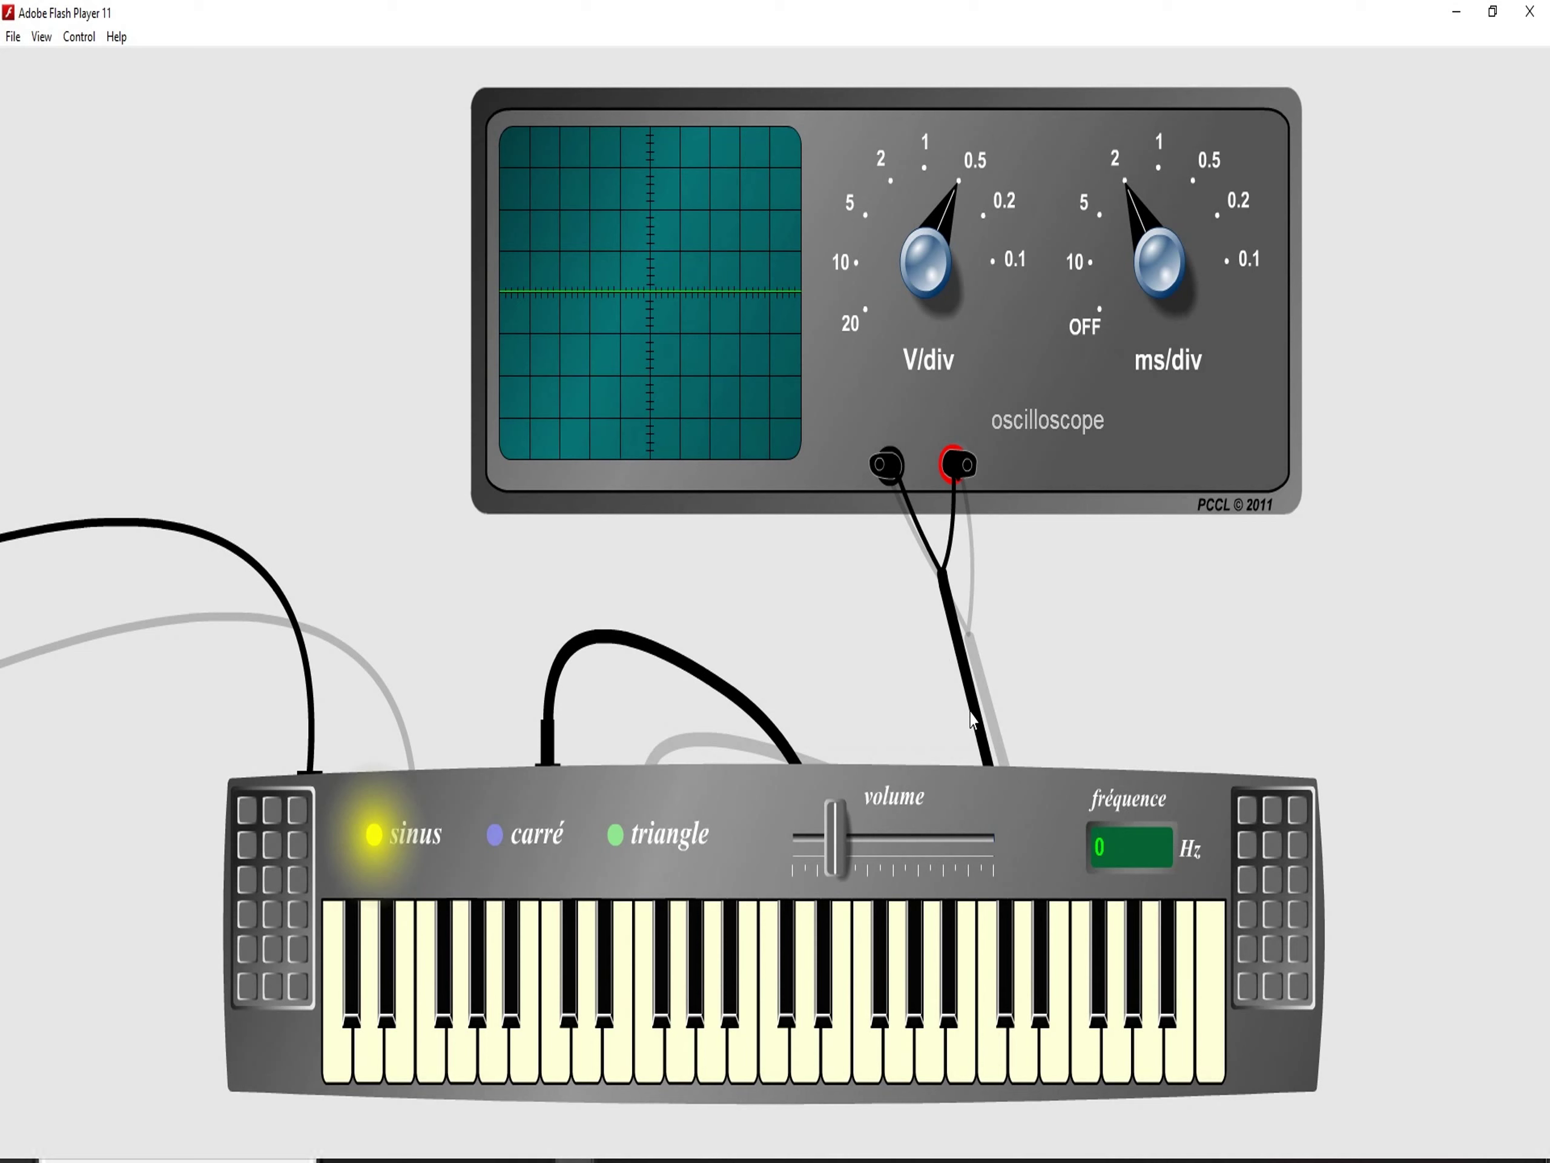
left_click(1058, 1041)
left_click(1006, 1056)
left_click(1089, 1047)
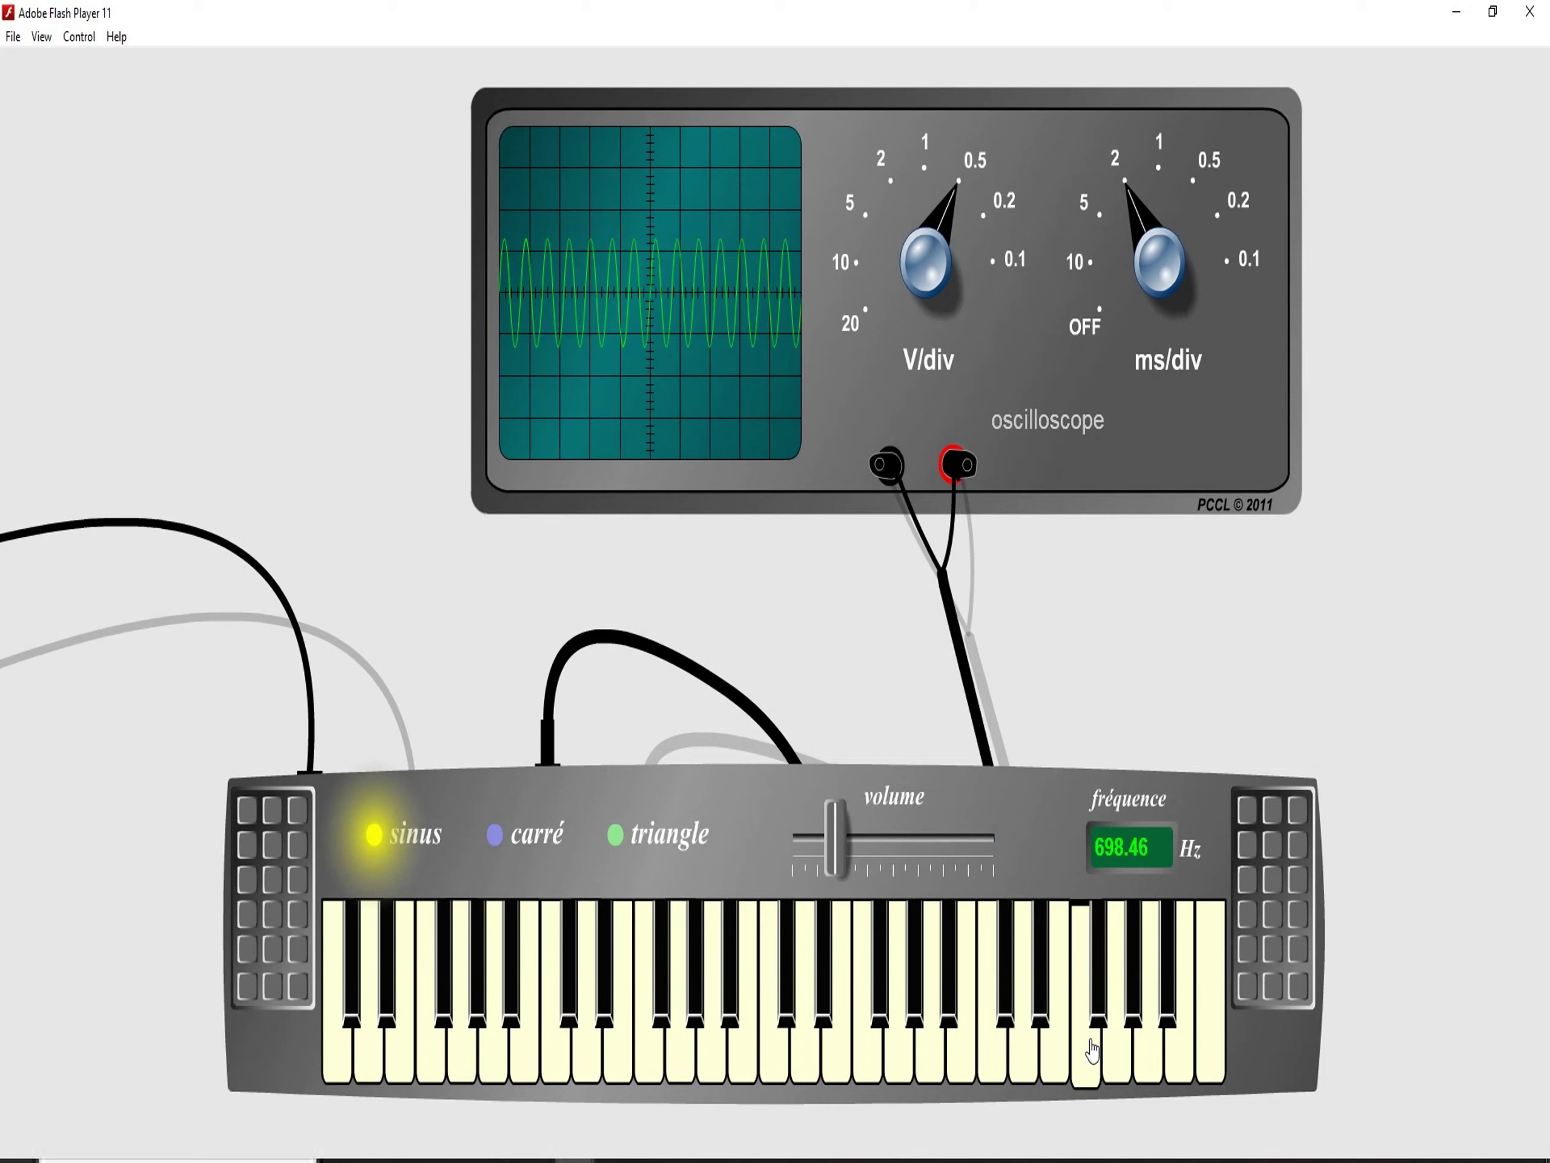
Switch to the browser and examine Wikipedia's frequency formula and the note-by-octave frequency table.
left_click(535, 1161)
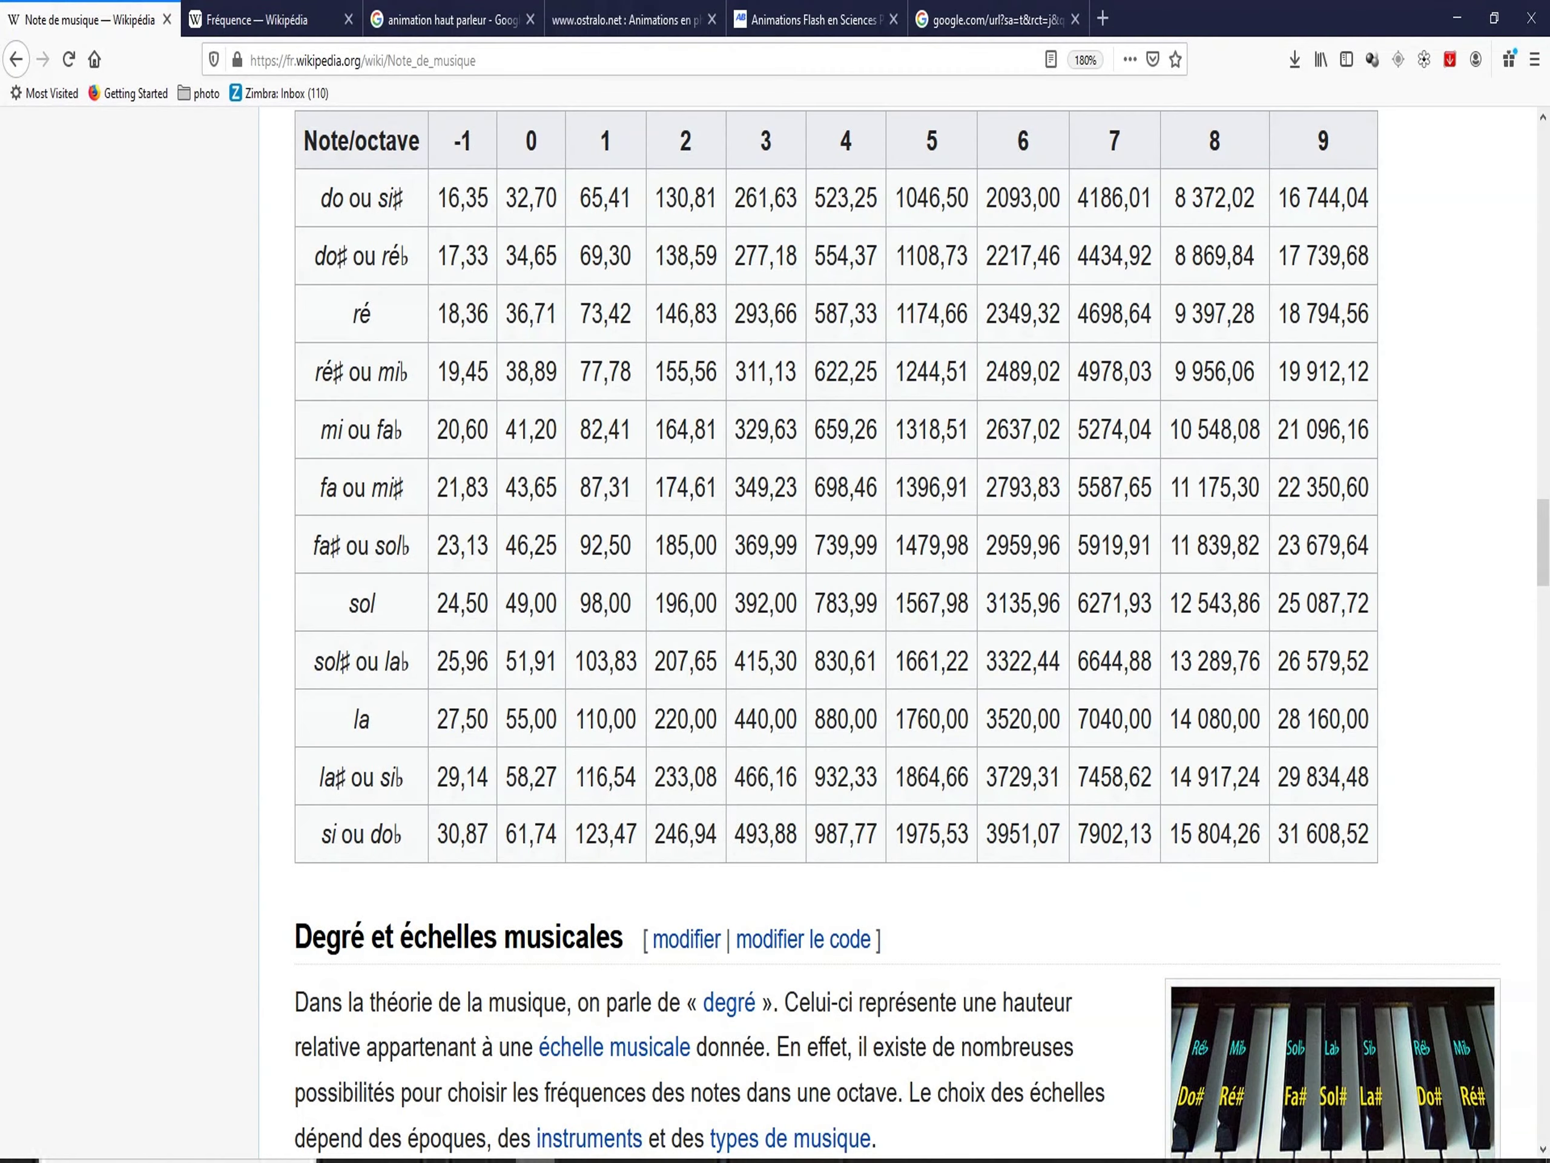
left_click(285, 16)
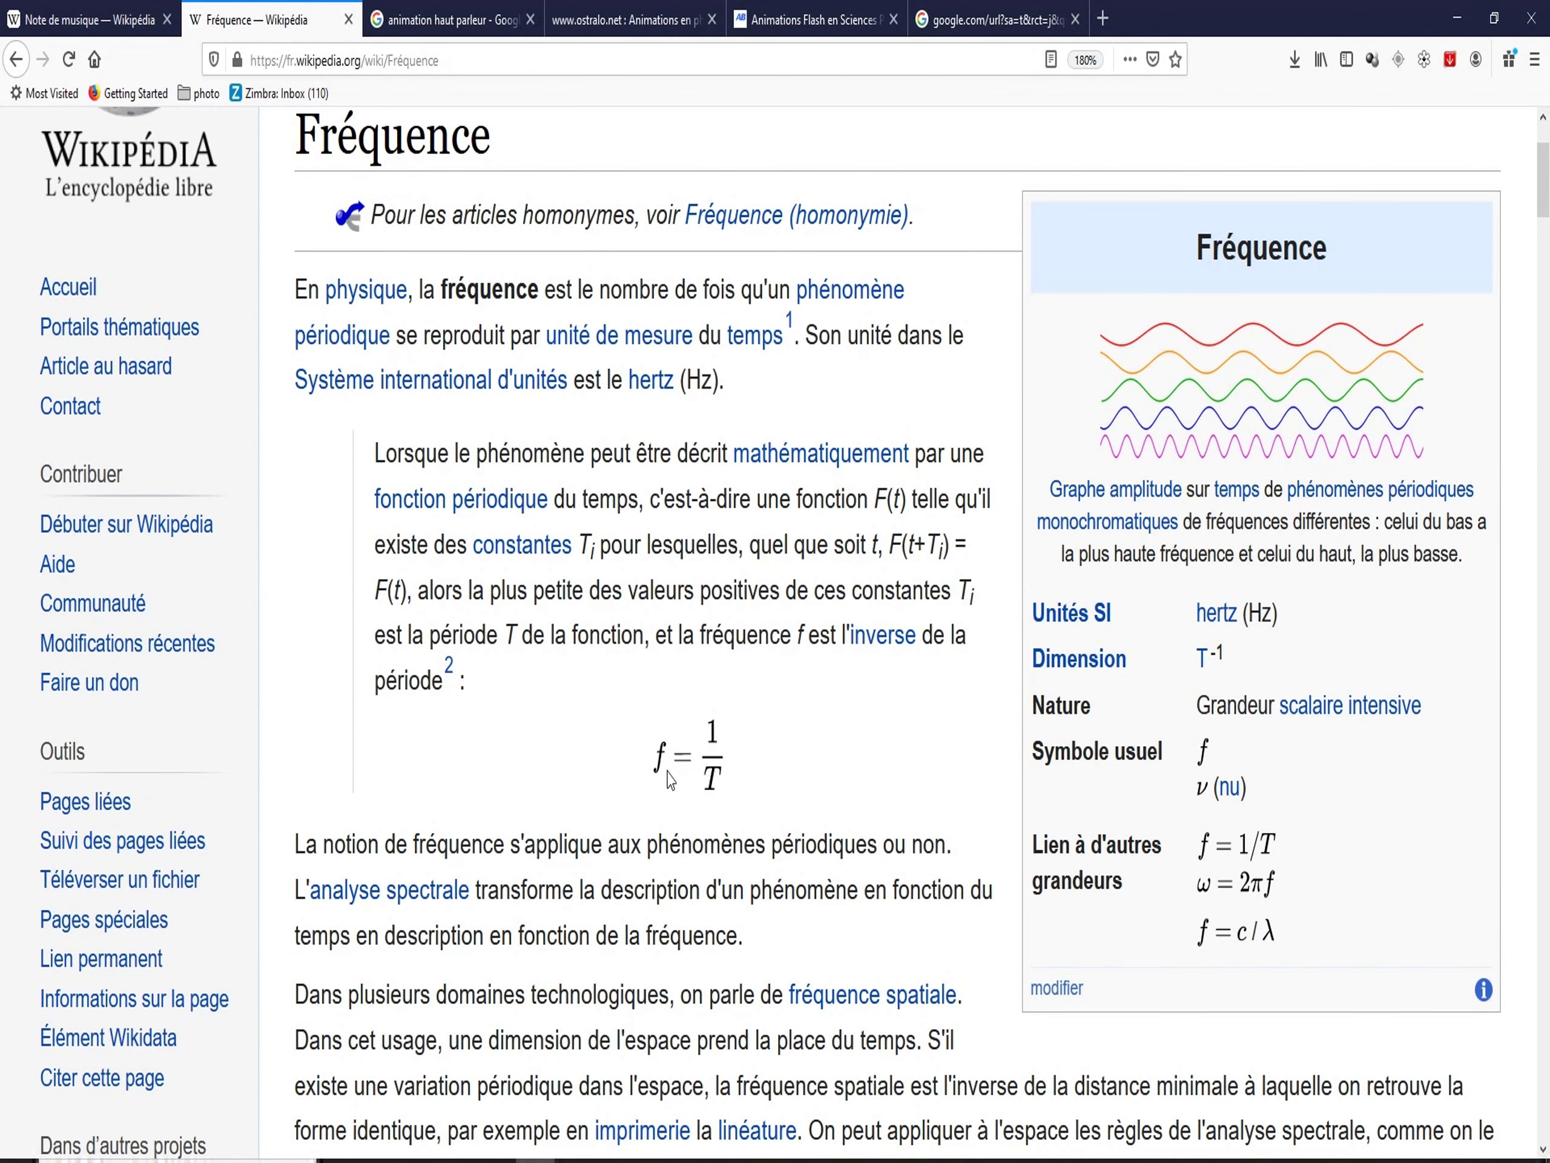
left_click(117, 14)
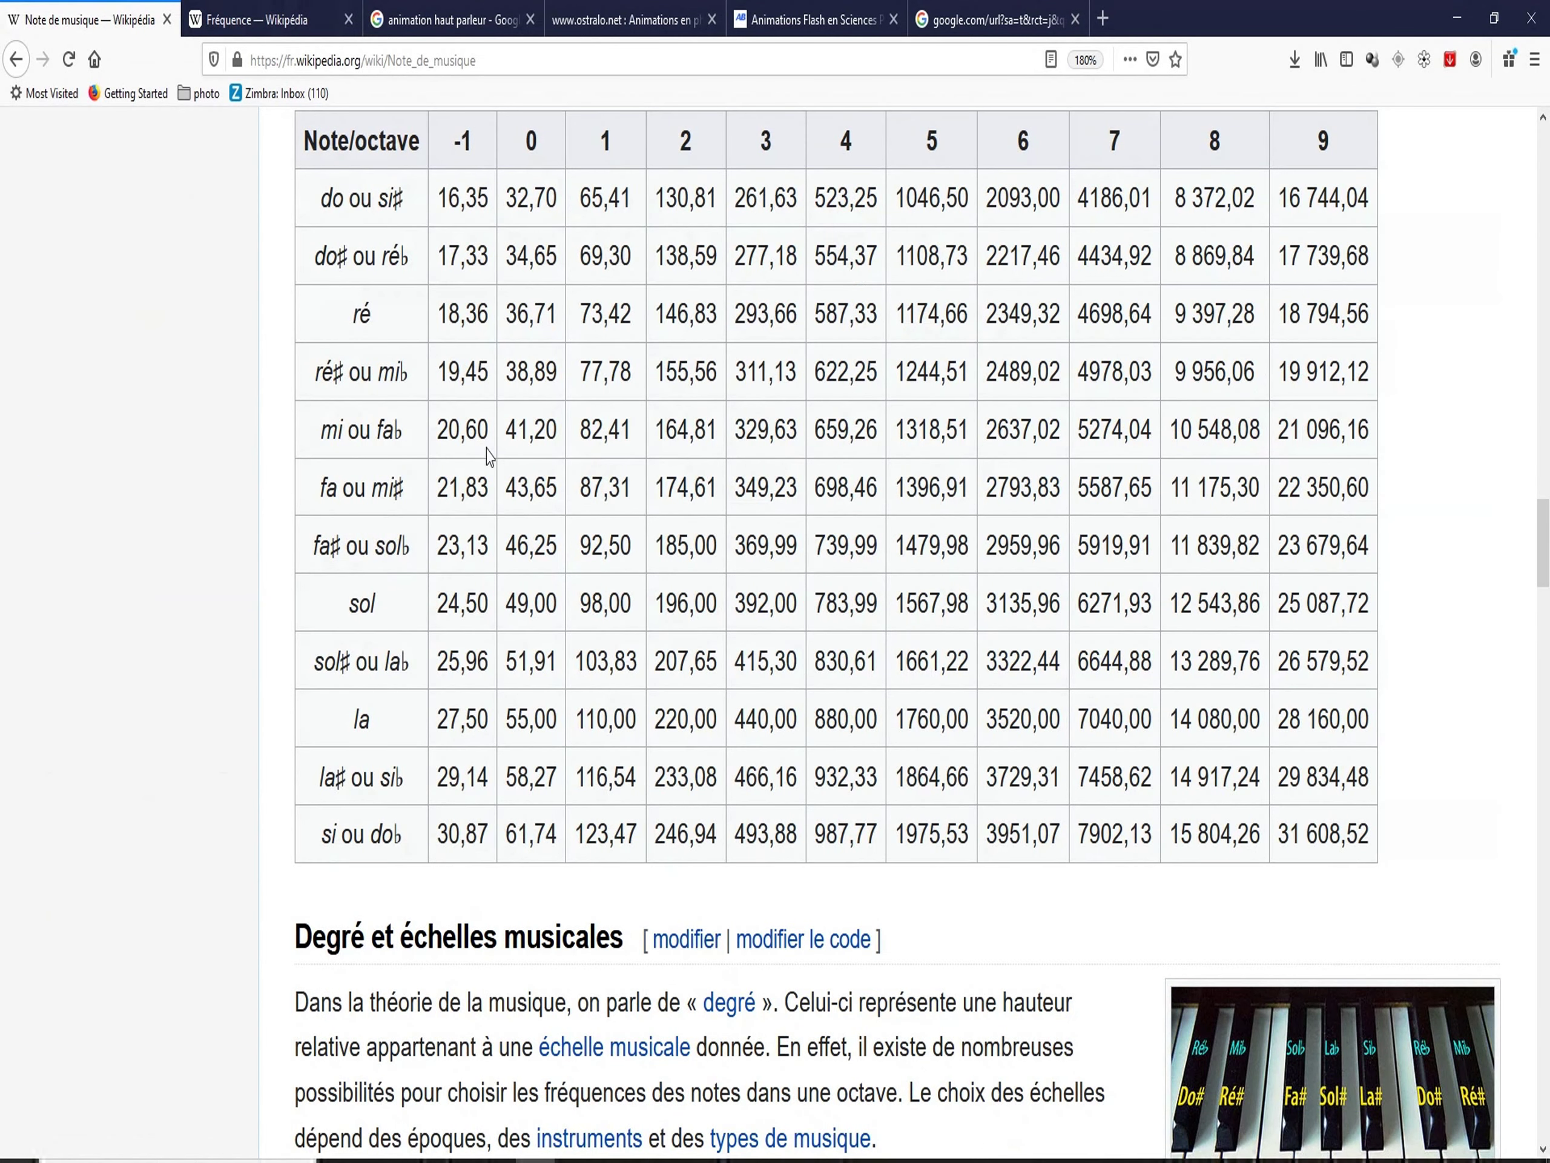
left_click_drag(770, 545, 736, 544)
left_click(795, 548)
left_click_drag(344, 547, 313, 547)
left_click(944, 553)
Switch to Audacity, remove the existing track and import the All Star One Hand MP3 from the TPsonPiano folder.
left_click(732, 1160)
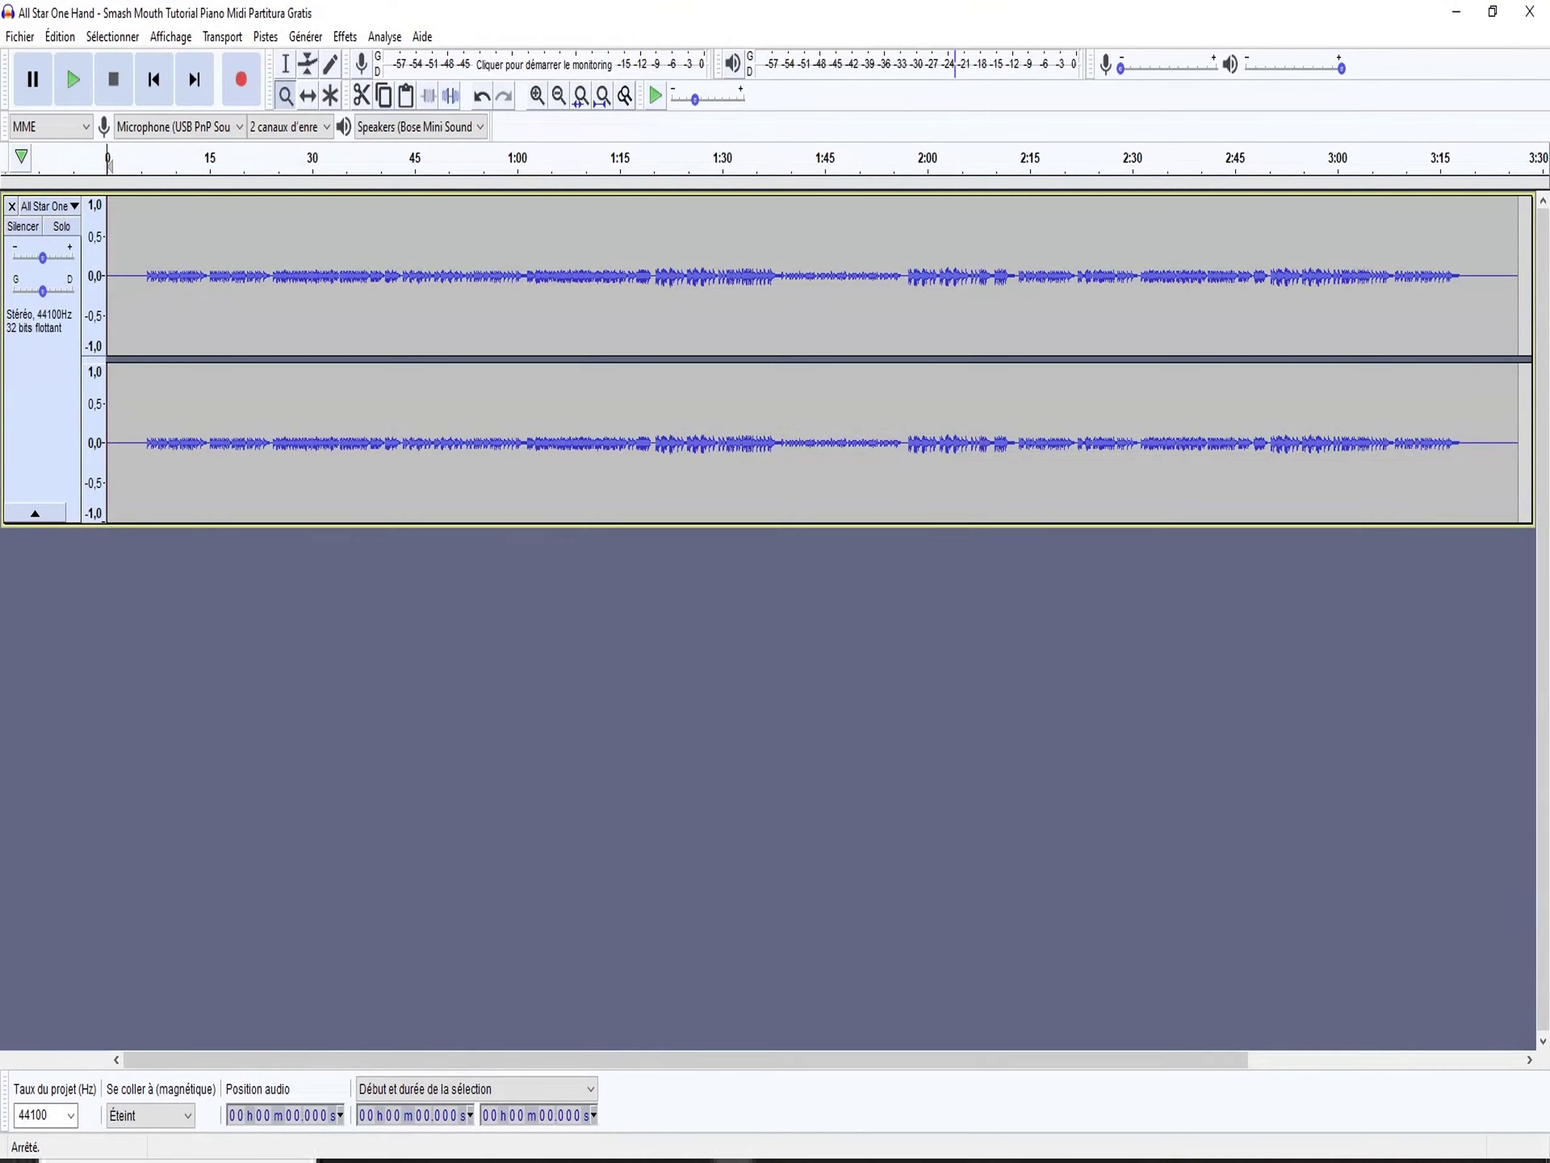
left_click(12, 207)
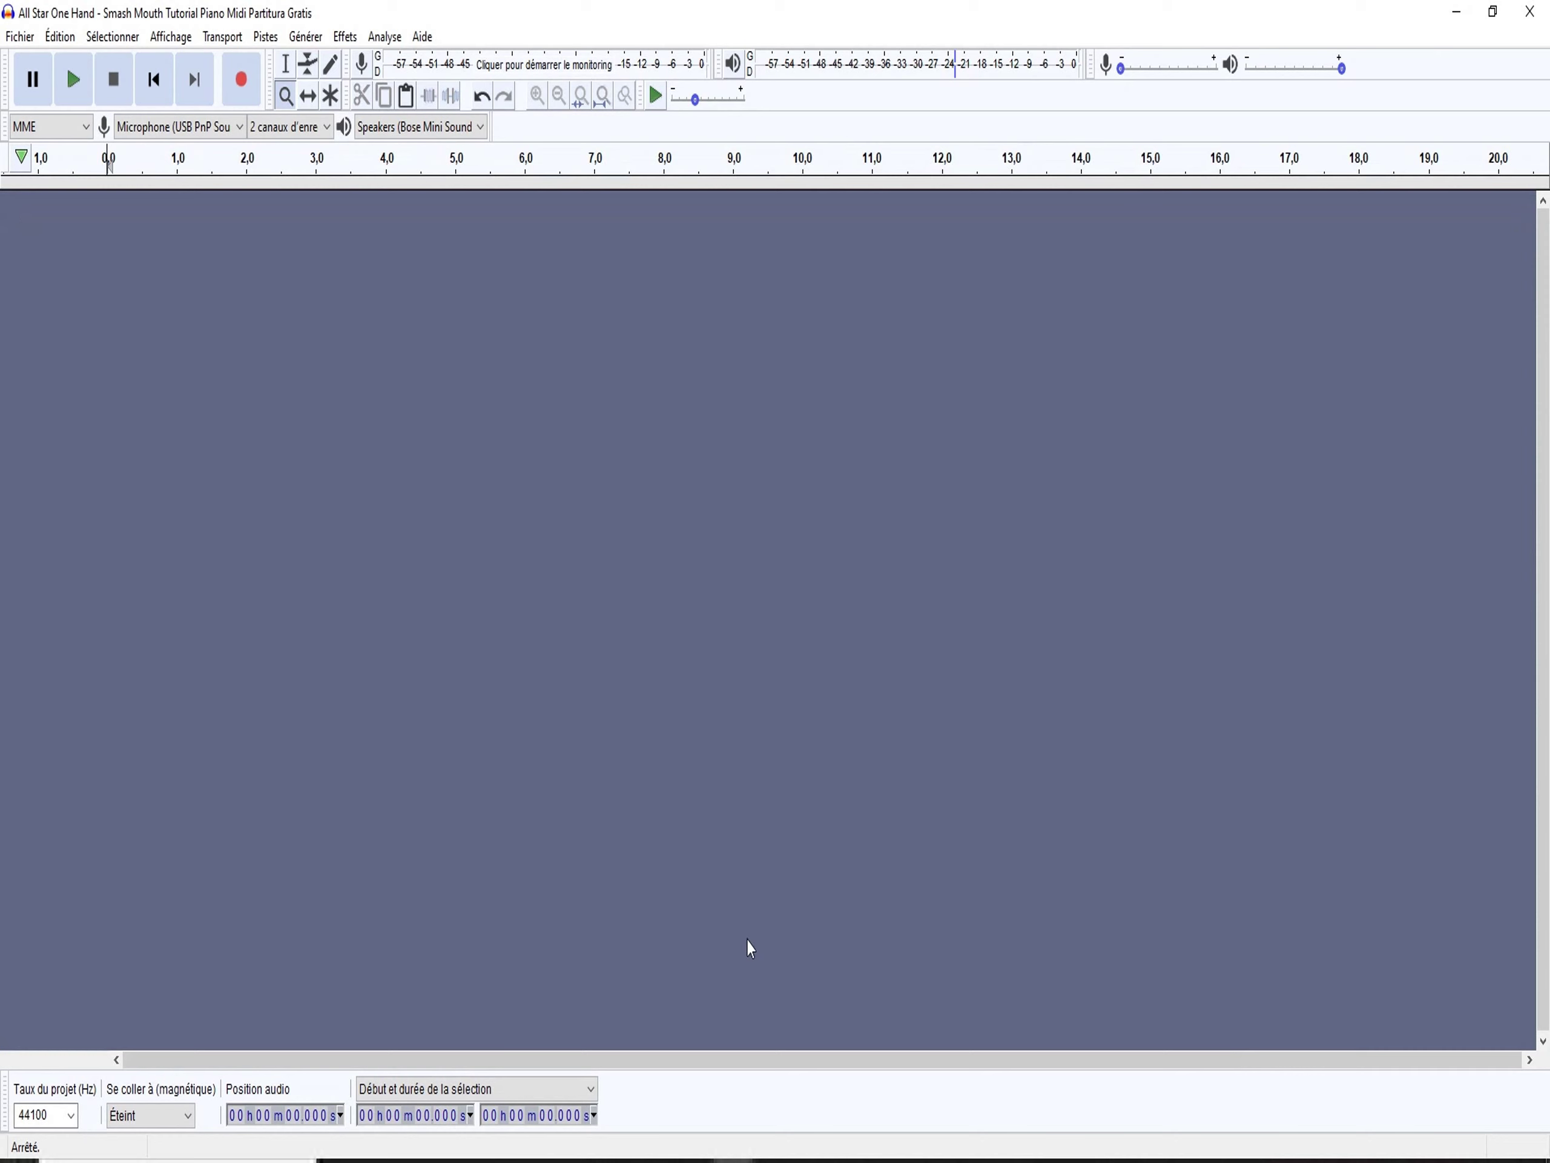
mouse_move(420, 1160)
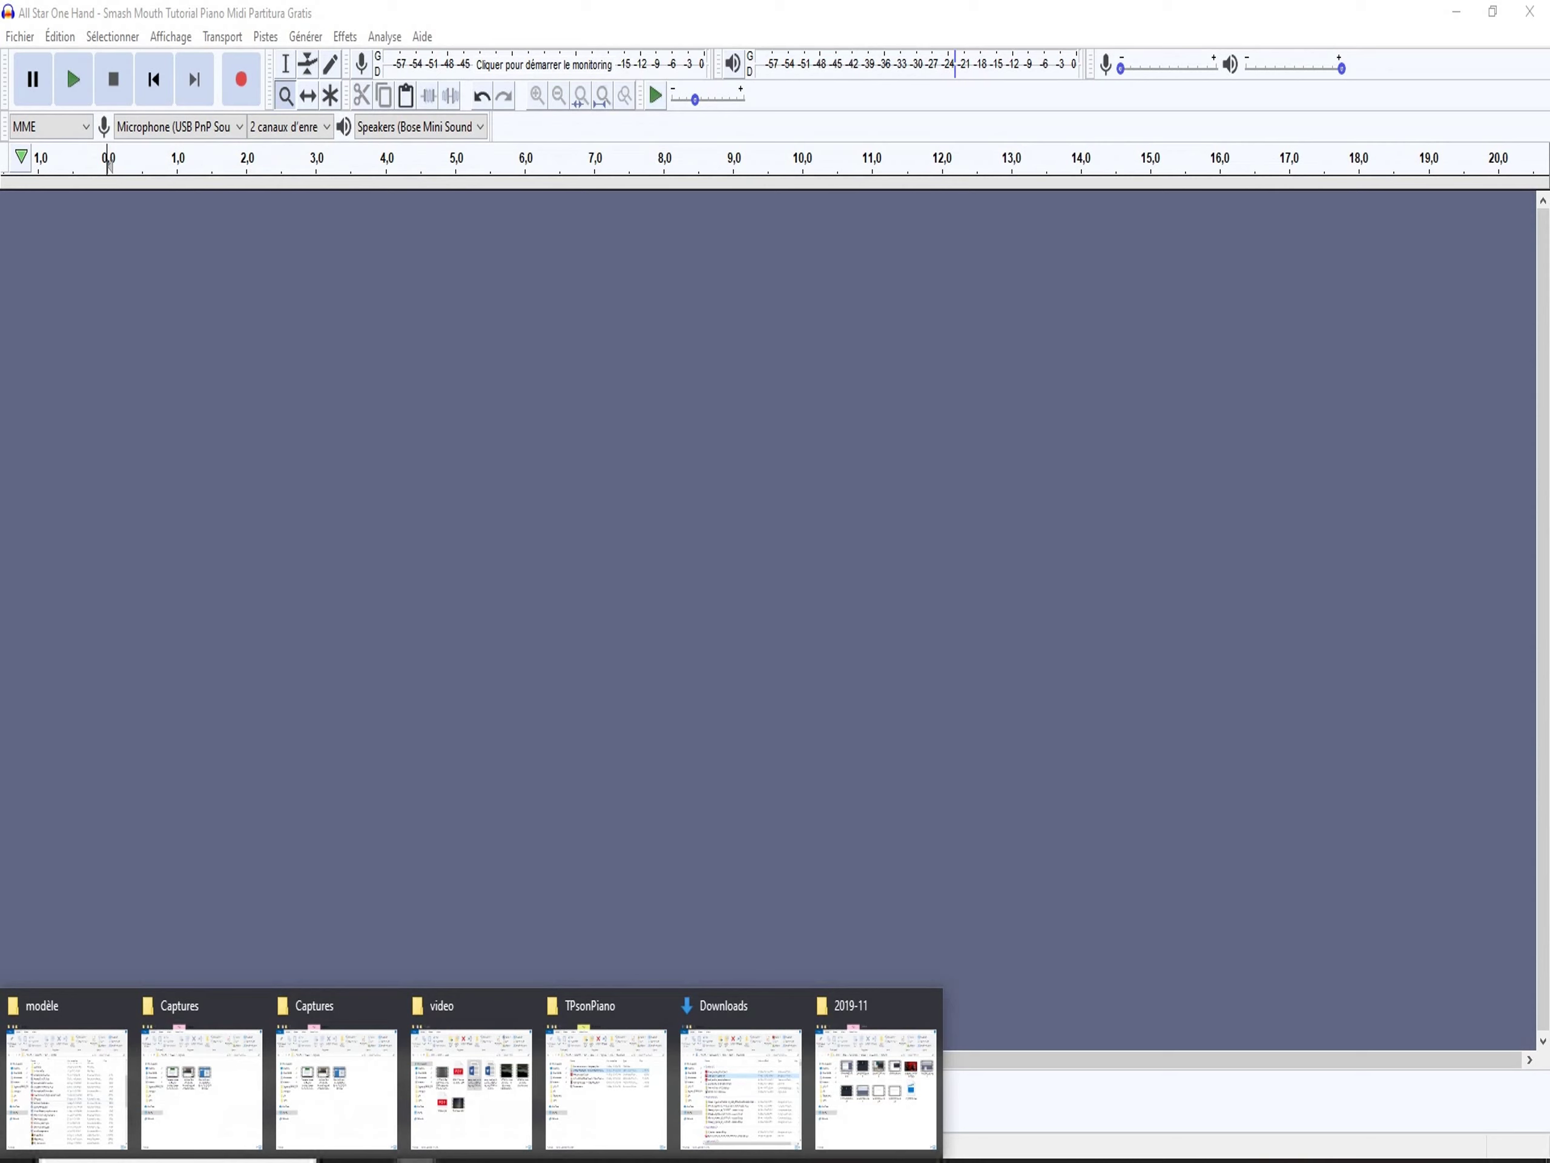
left_click(647, 1066)
left_click_drag(1024, 466, 457, 479)
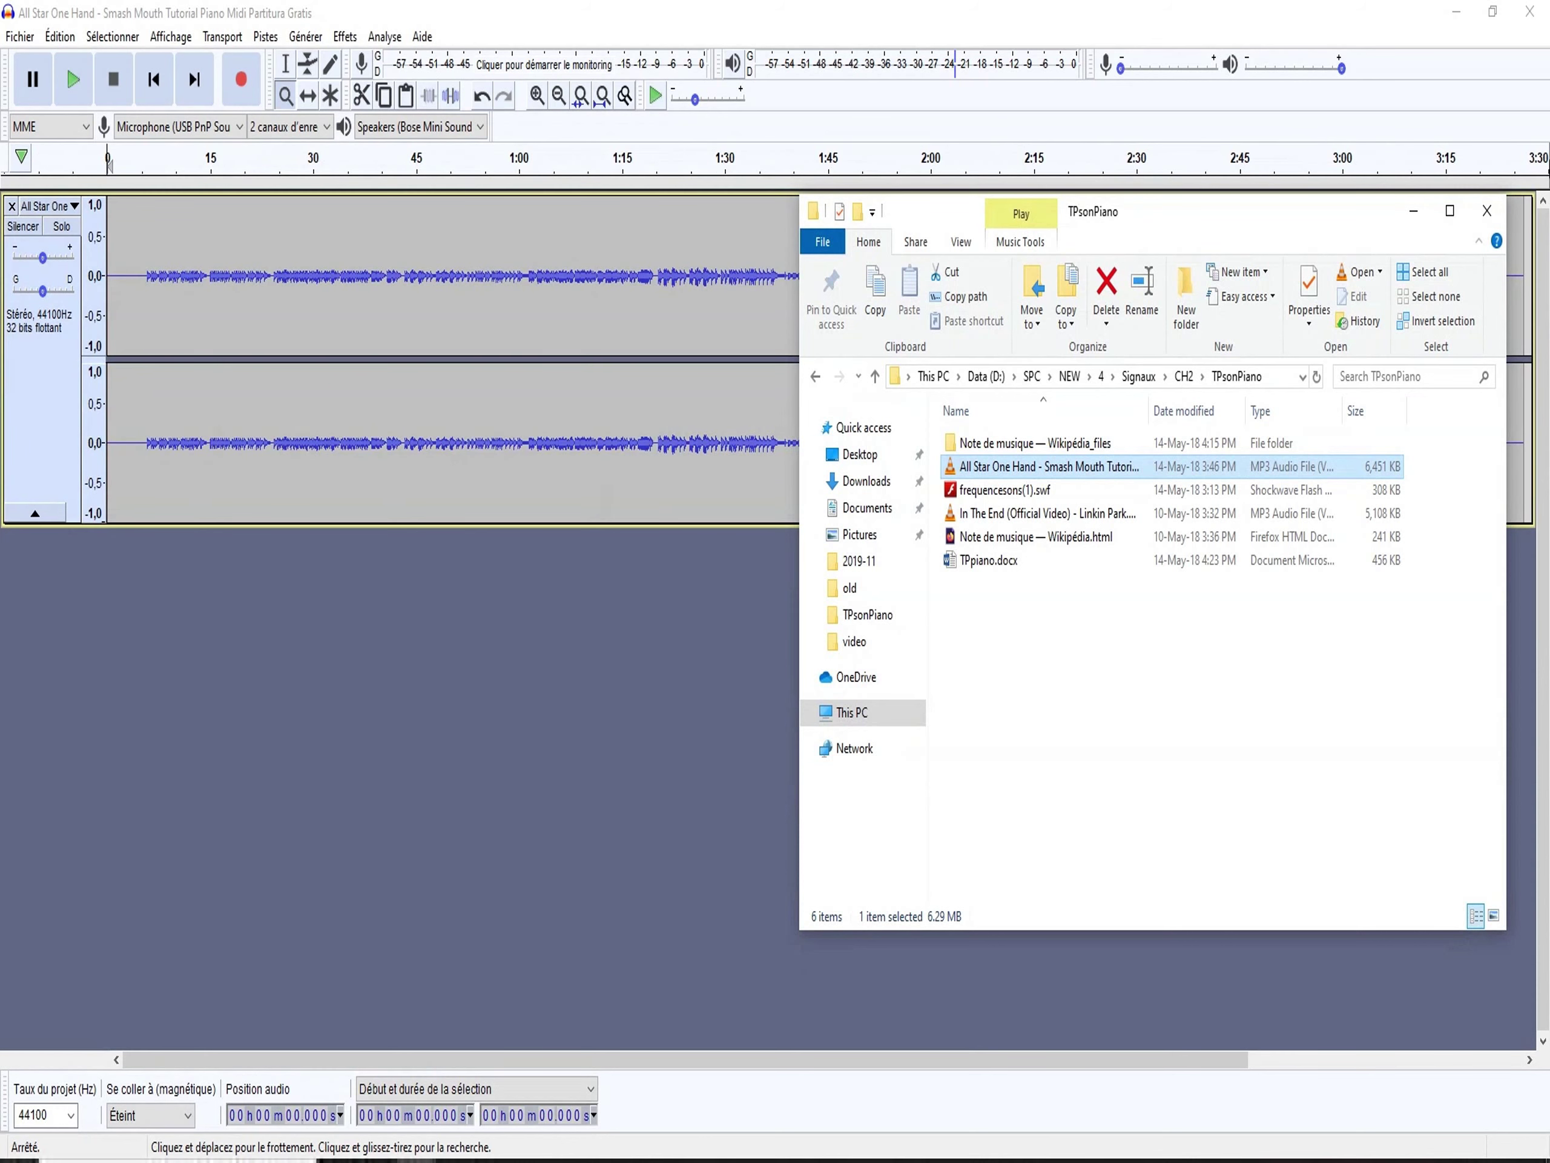
left_click(1403, 213)
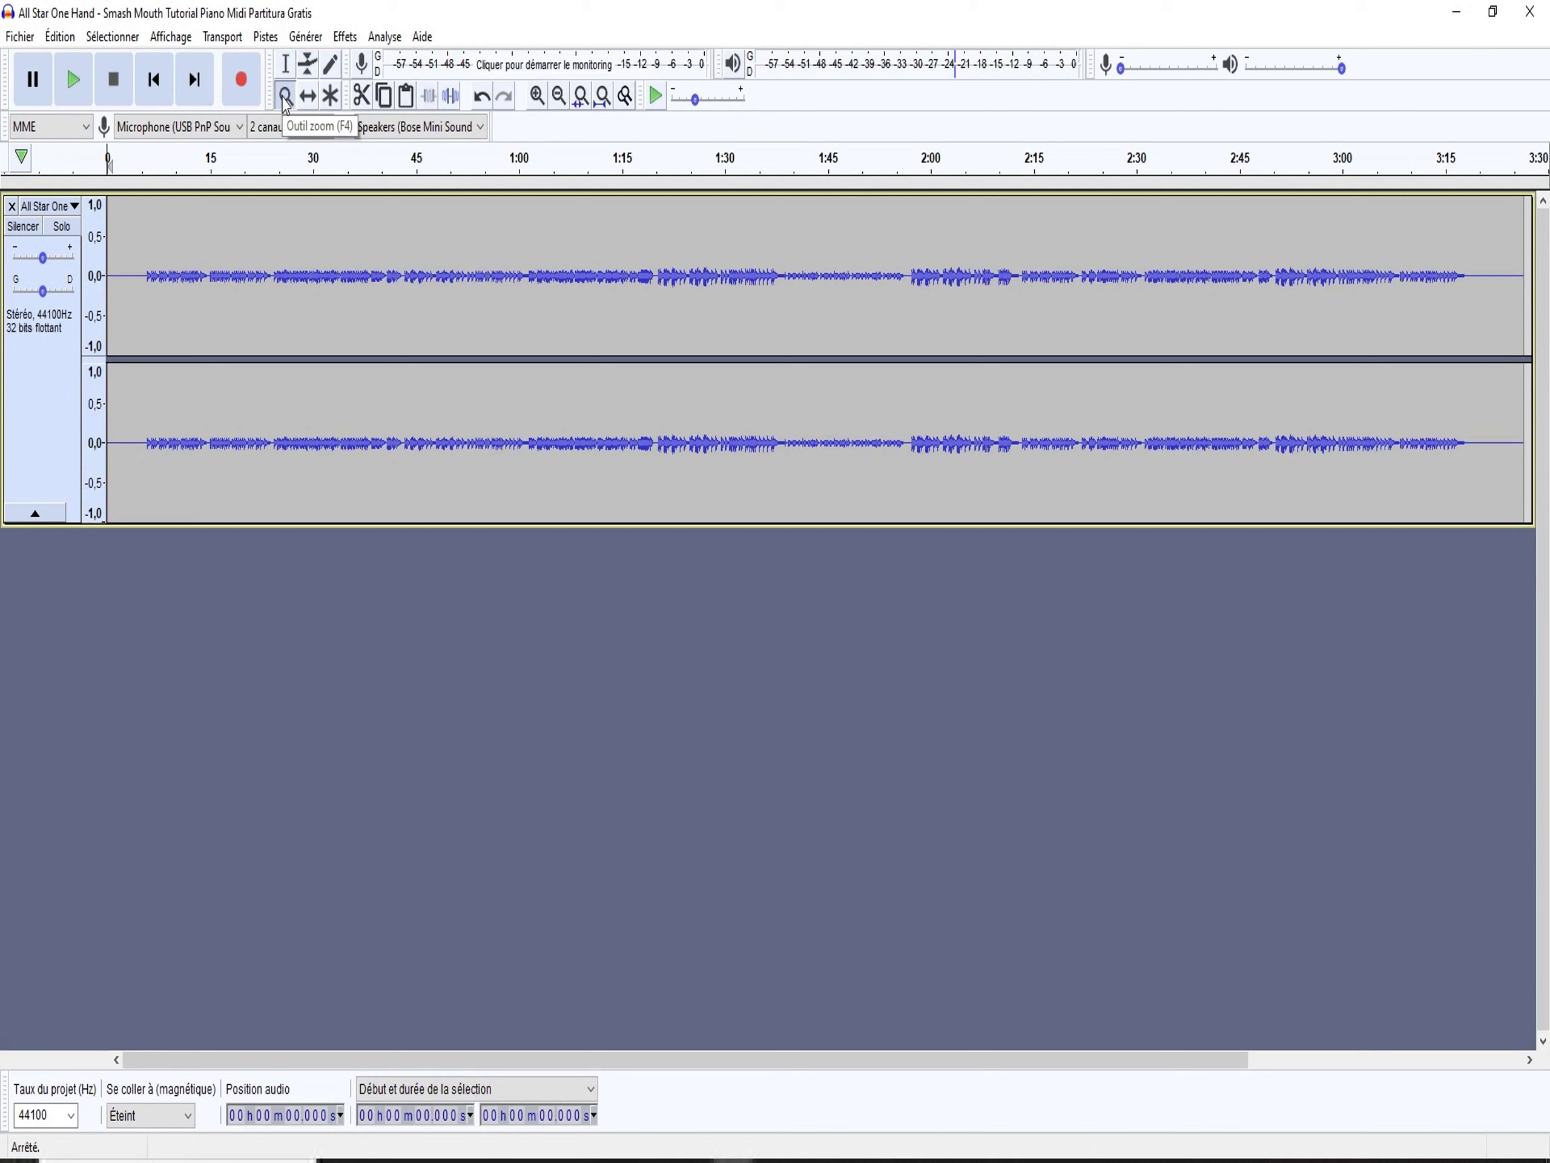
Set the selection display to Début et durée de la sélection in the hh:mm:ss + millisecondes format.
left_click(592, 1089)
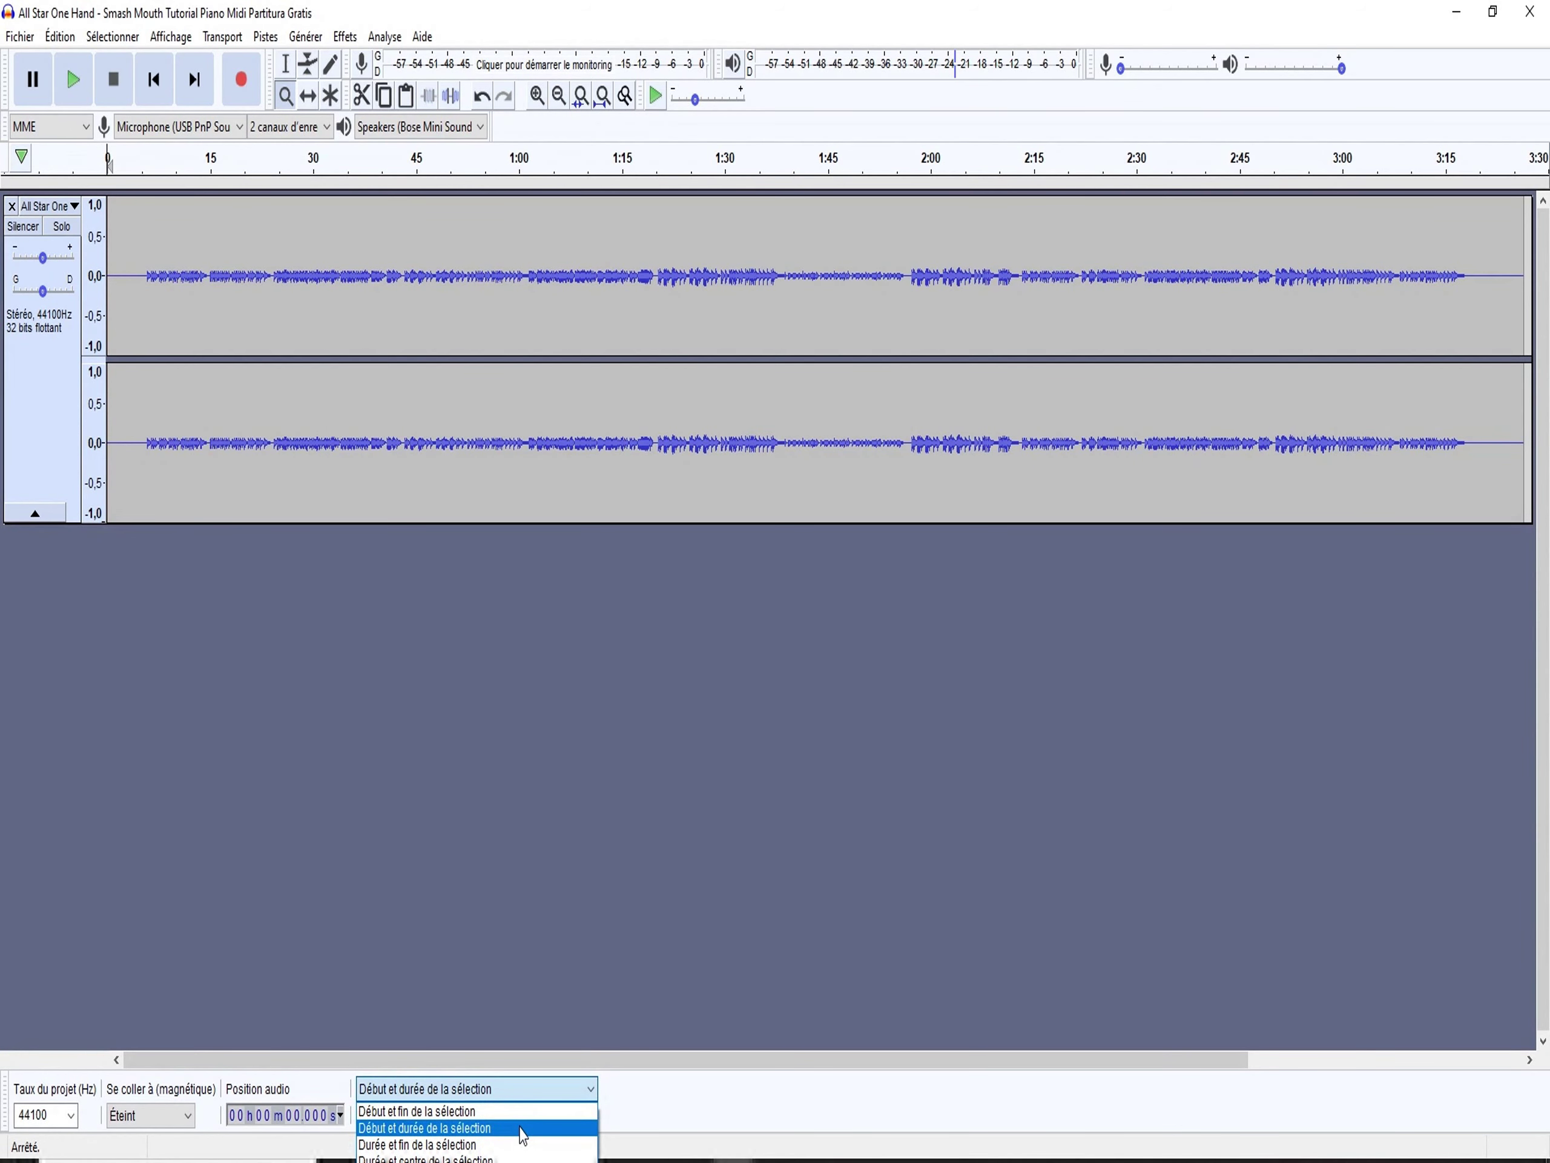
left_click(523, 1129)
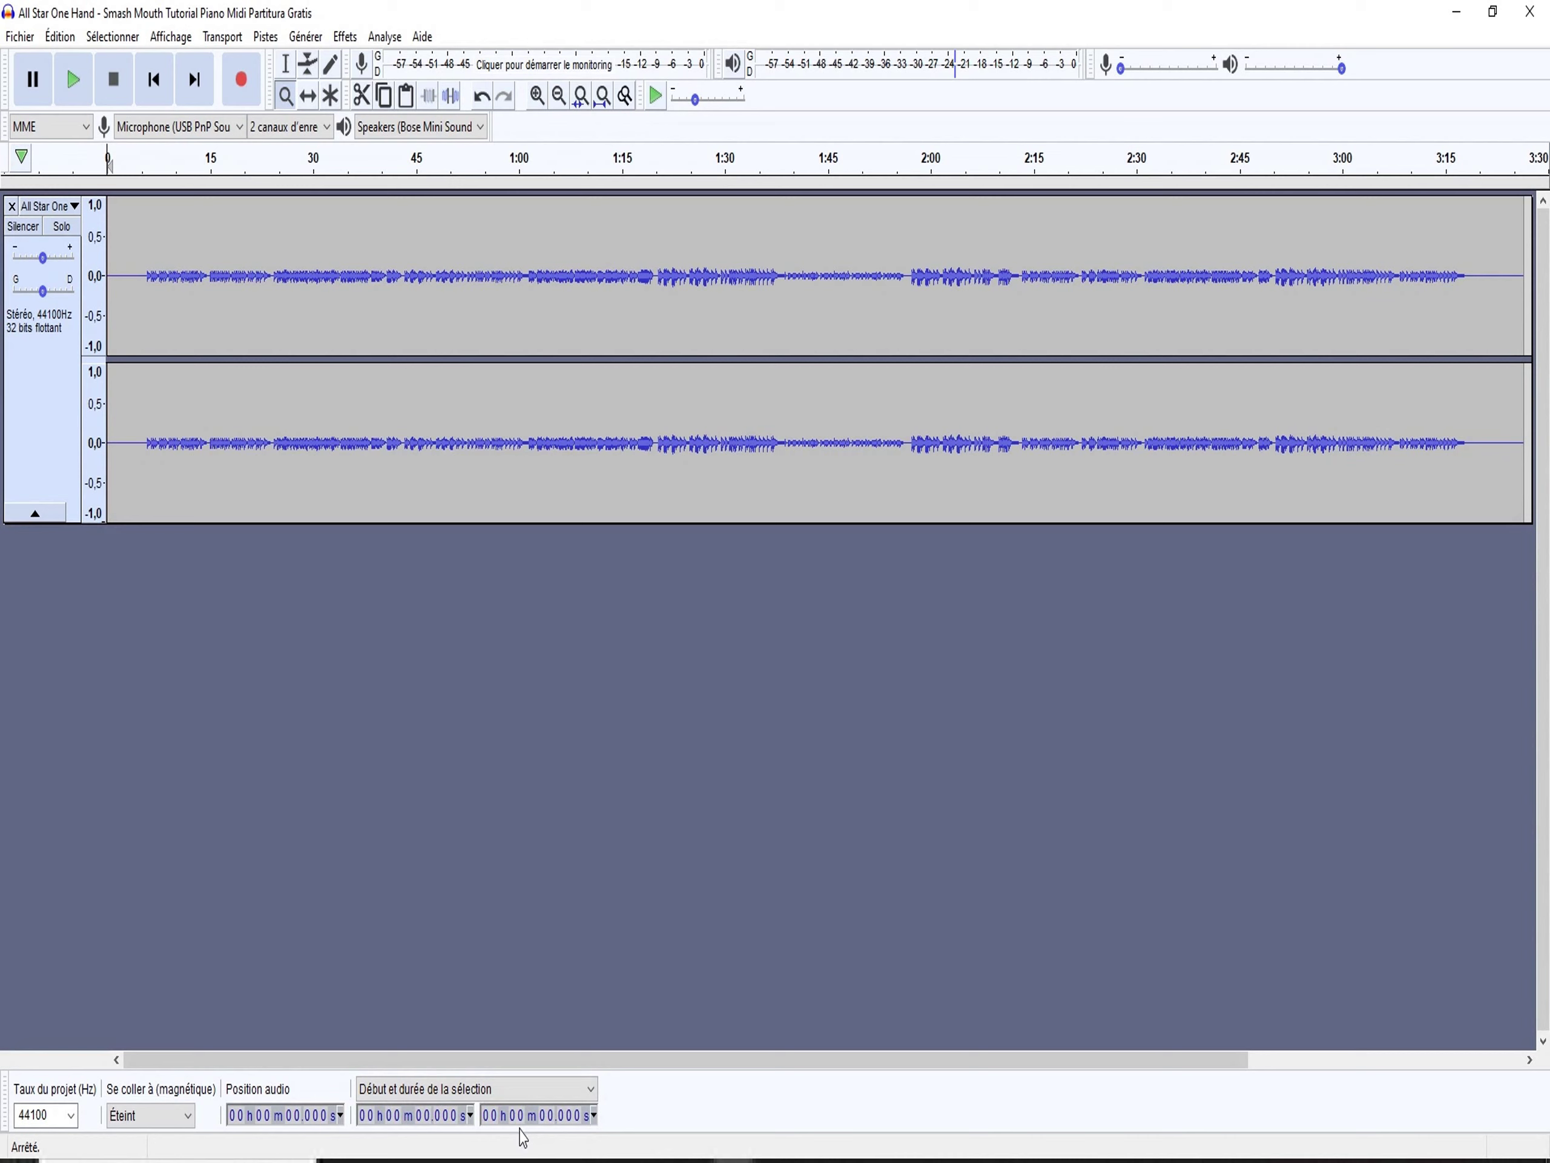
left_click(595, 1129)
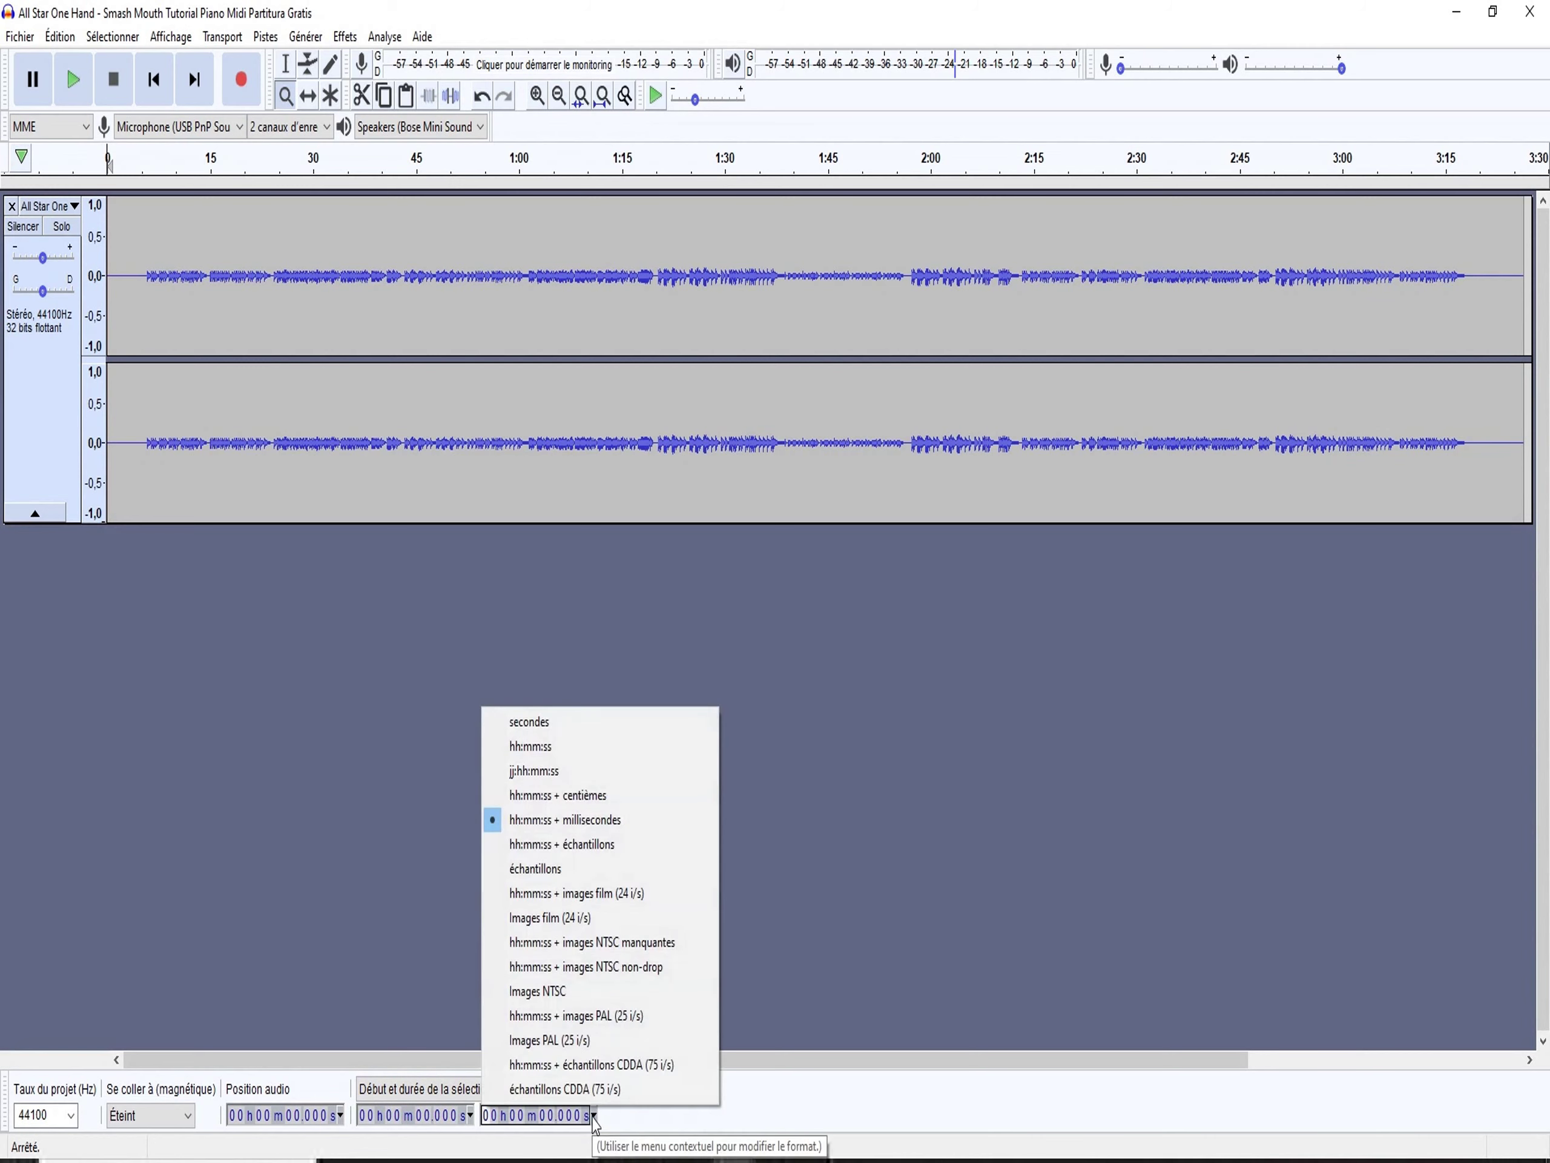
left_click(666, 829)
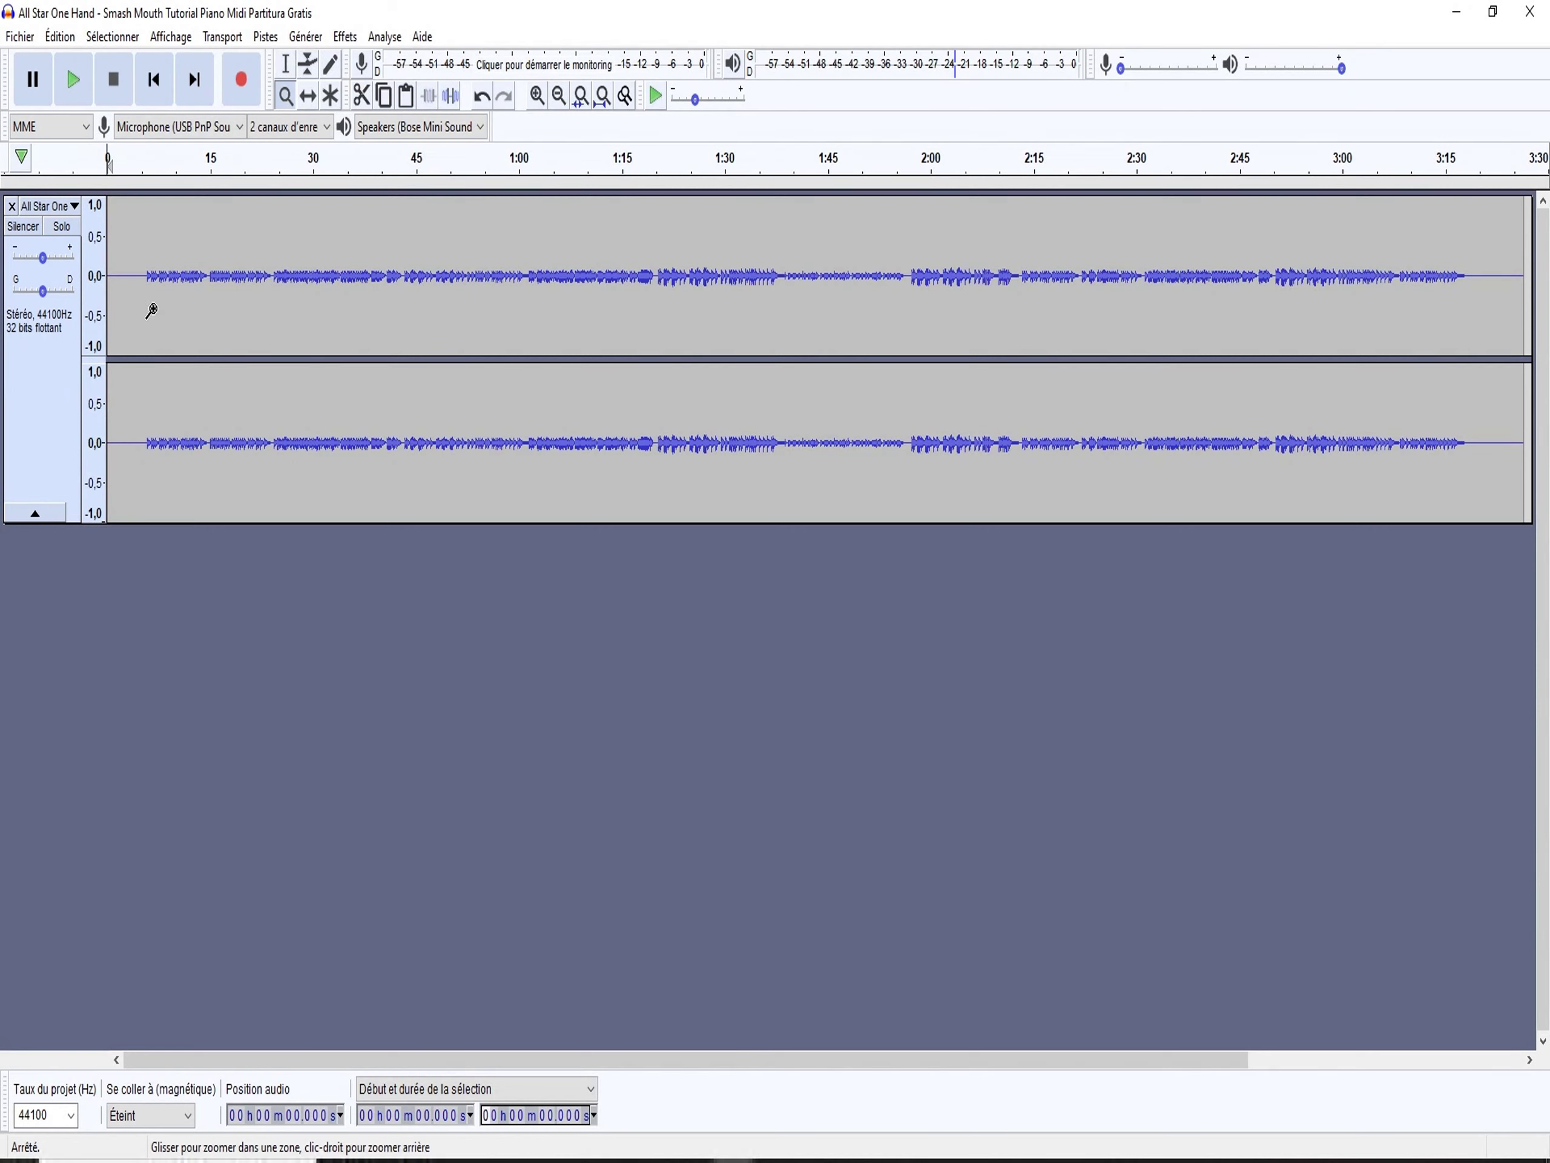
Zoom in on the track's opening notes between about 3.5 and 15 s, and enlarge the waveform's vertical scale.
left_click_drag(131, 247, 209, 283)
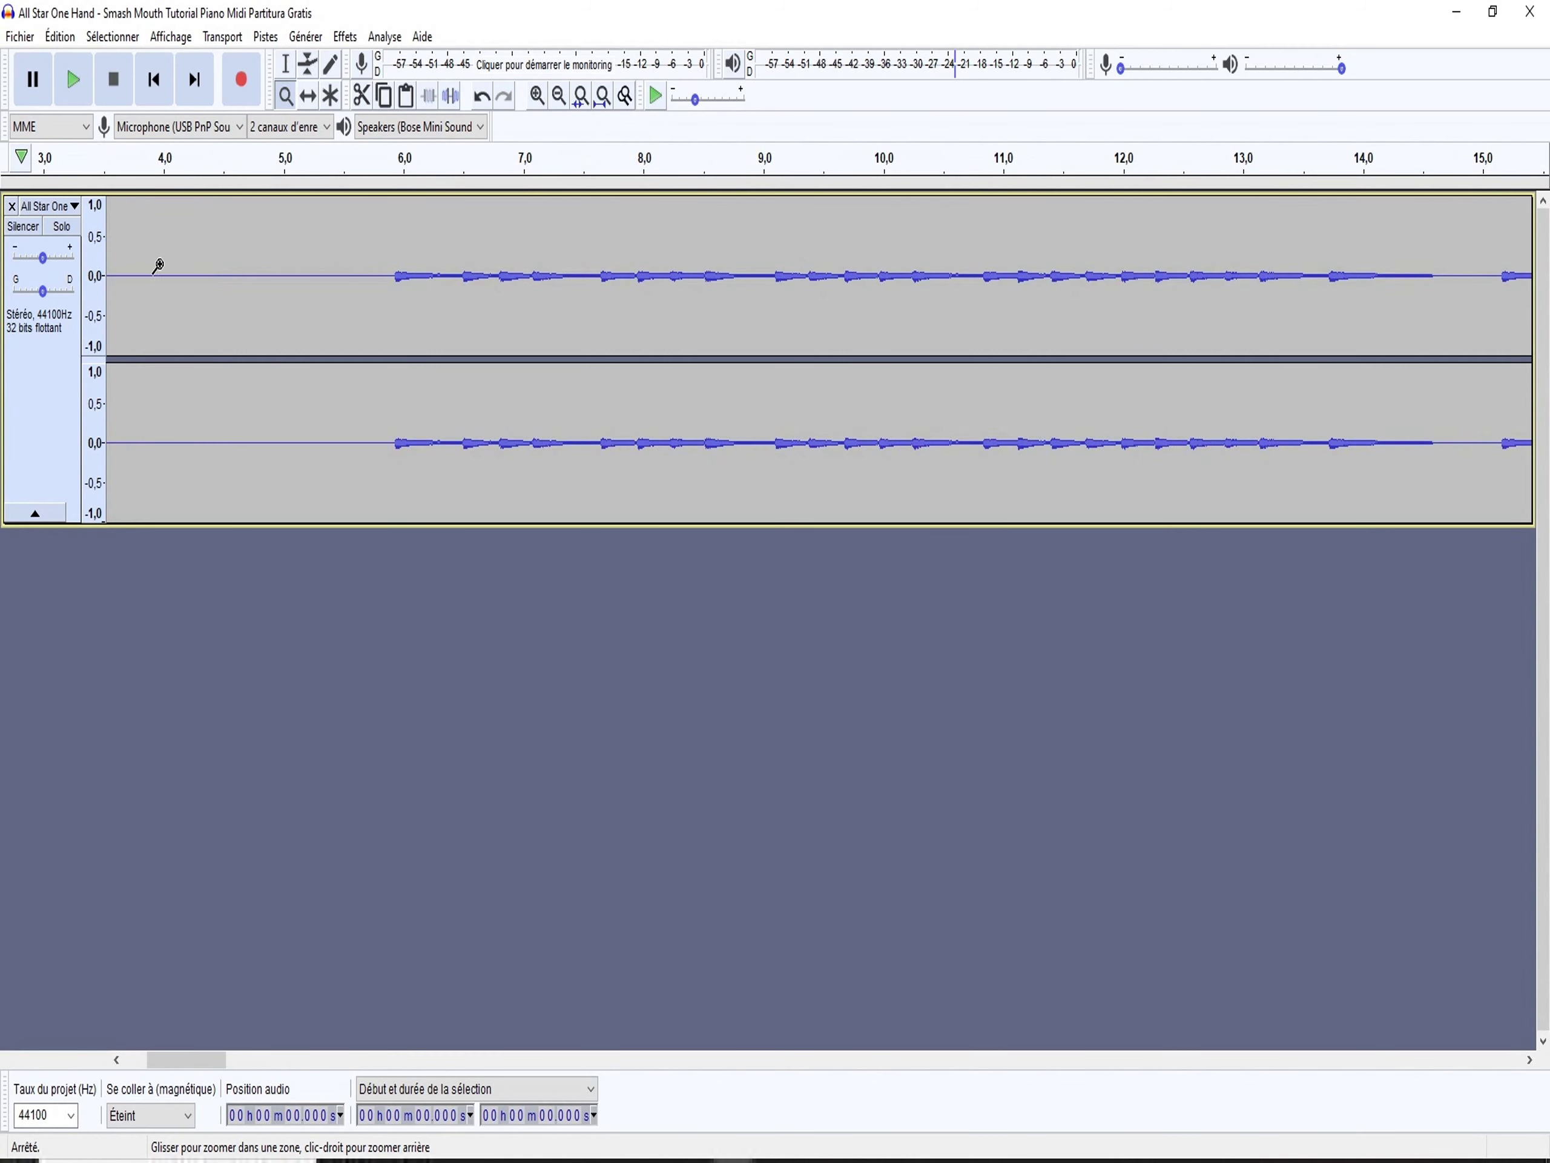
right_click(99, 290)
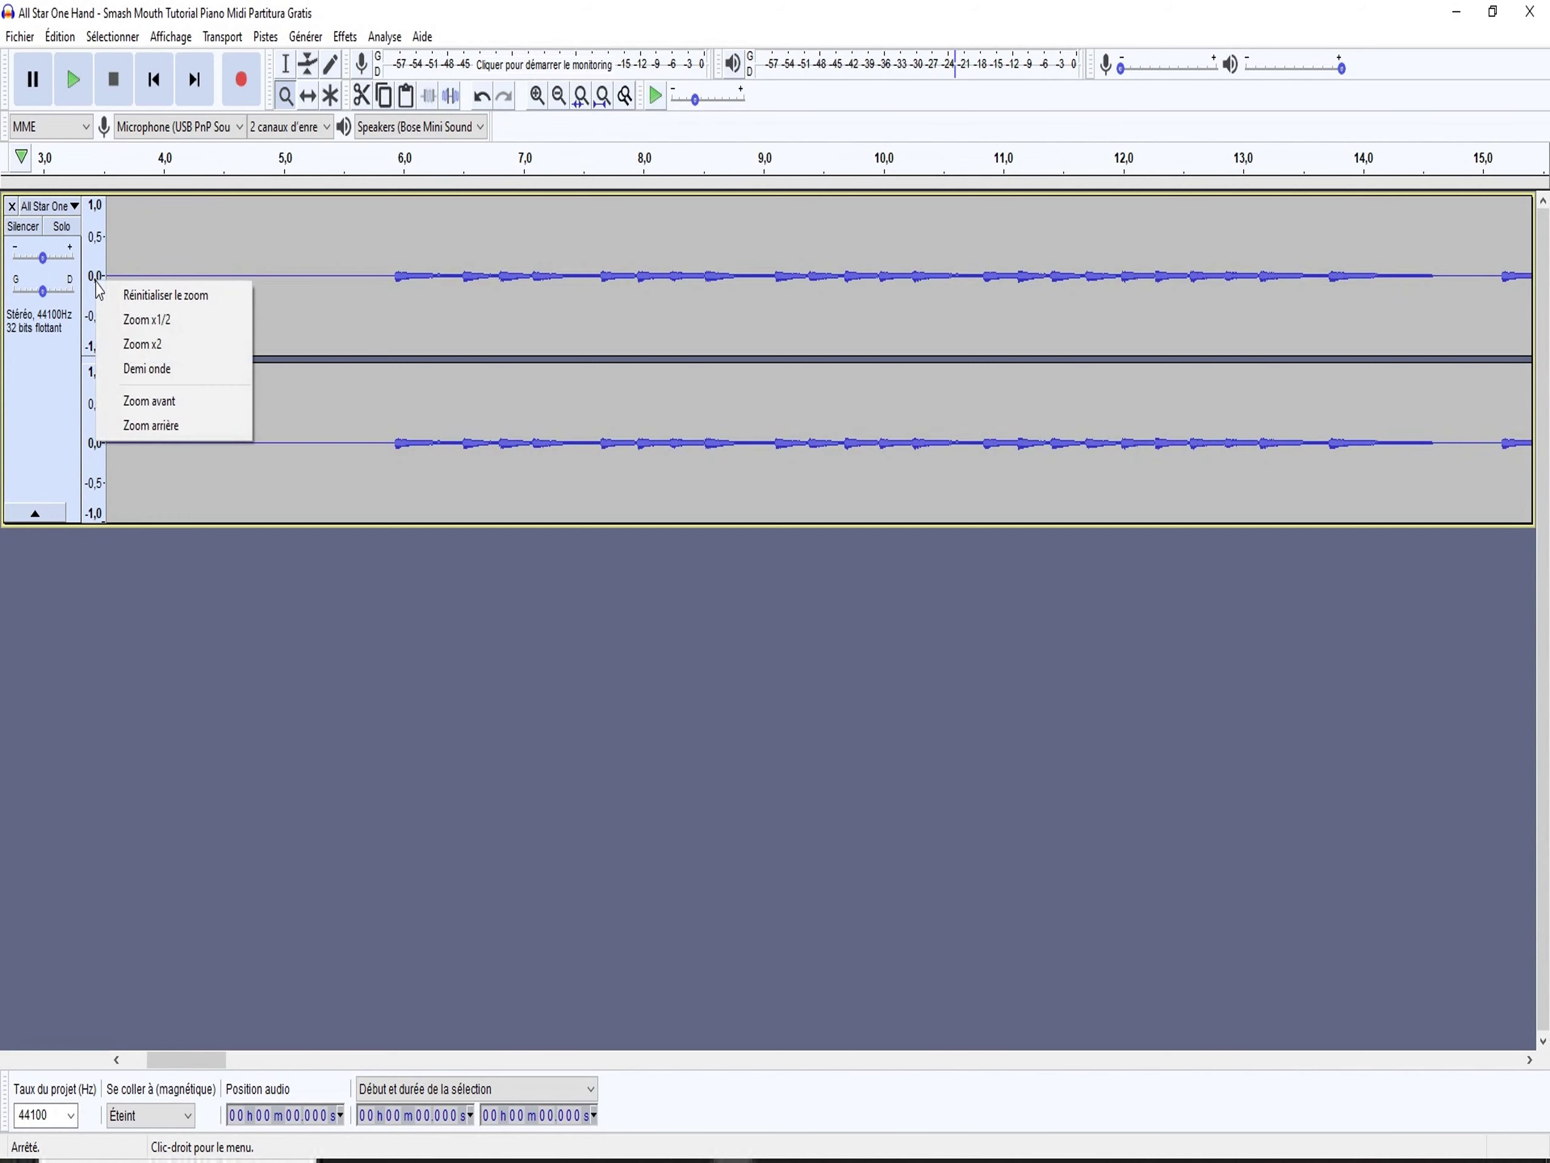
left_click(157, 400)
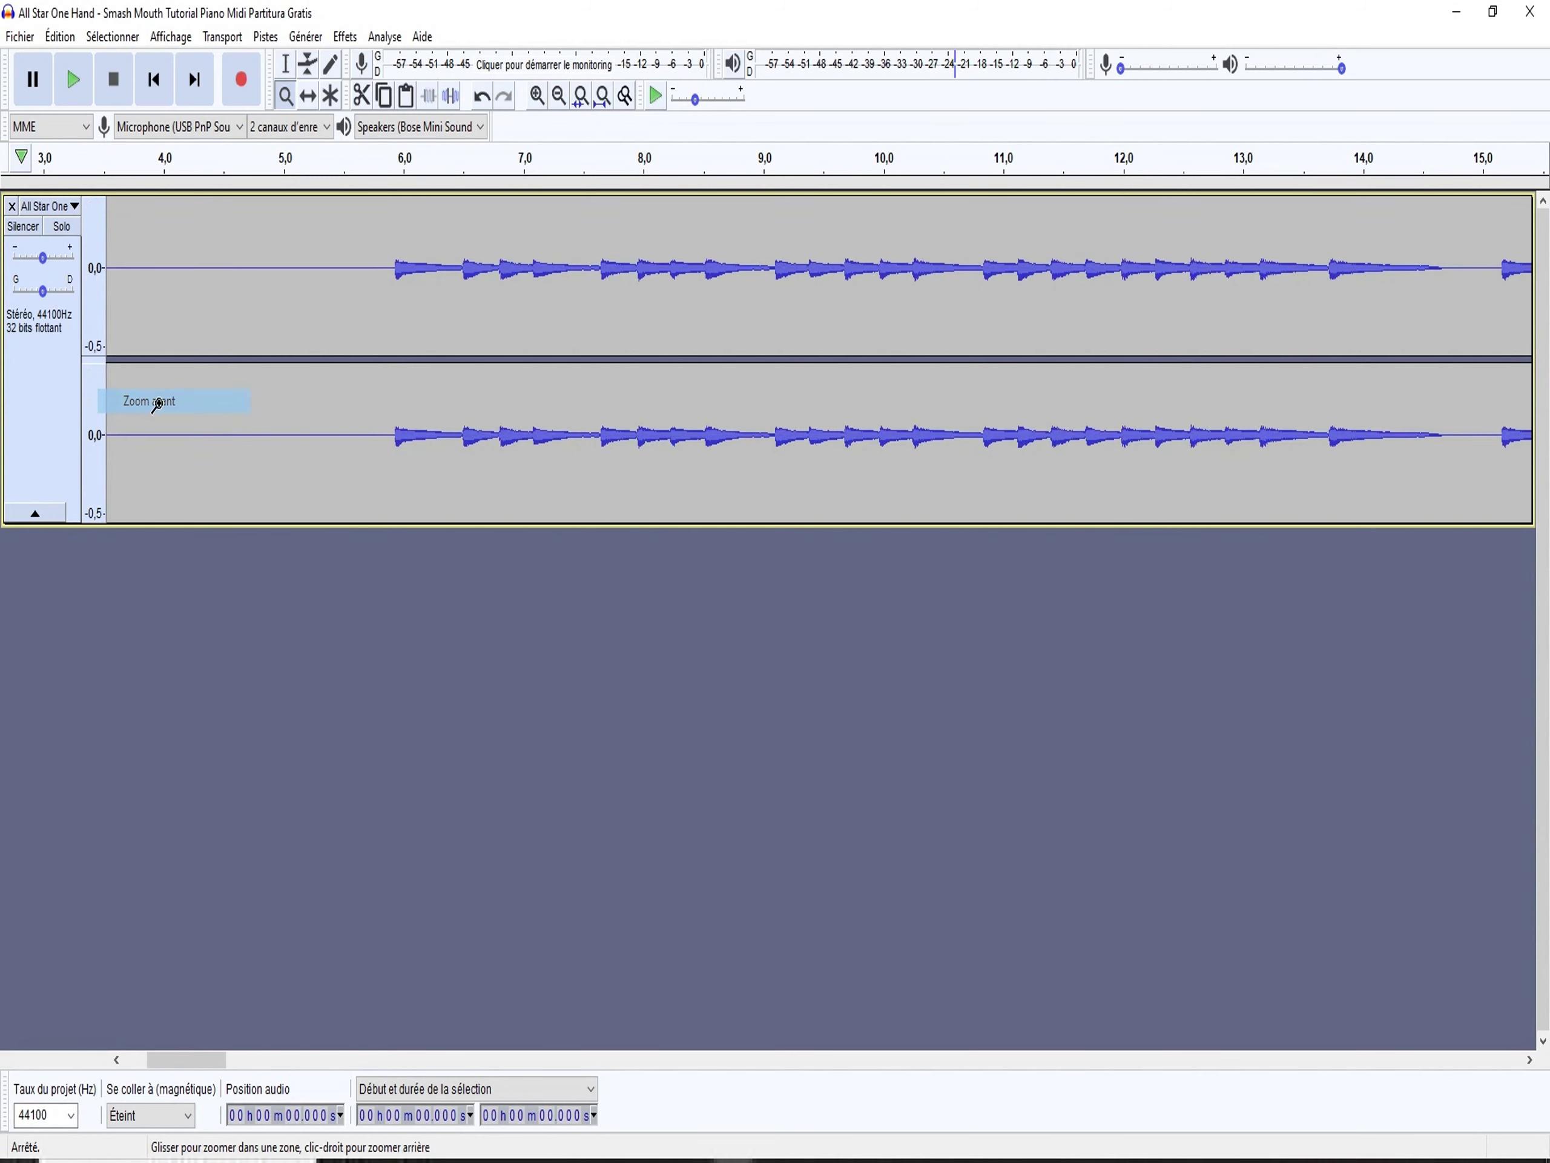
right_click(97, 292)
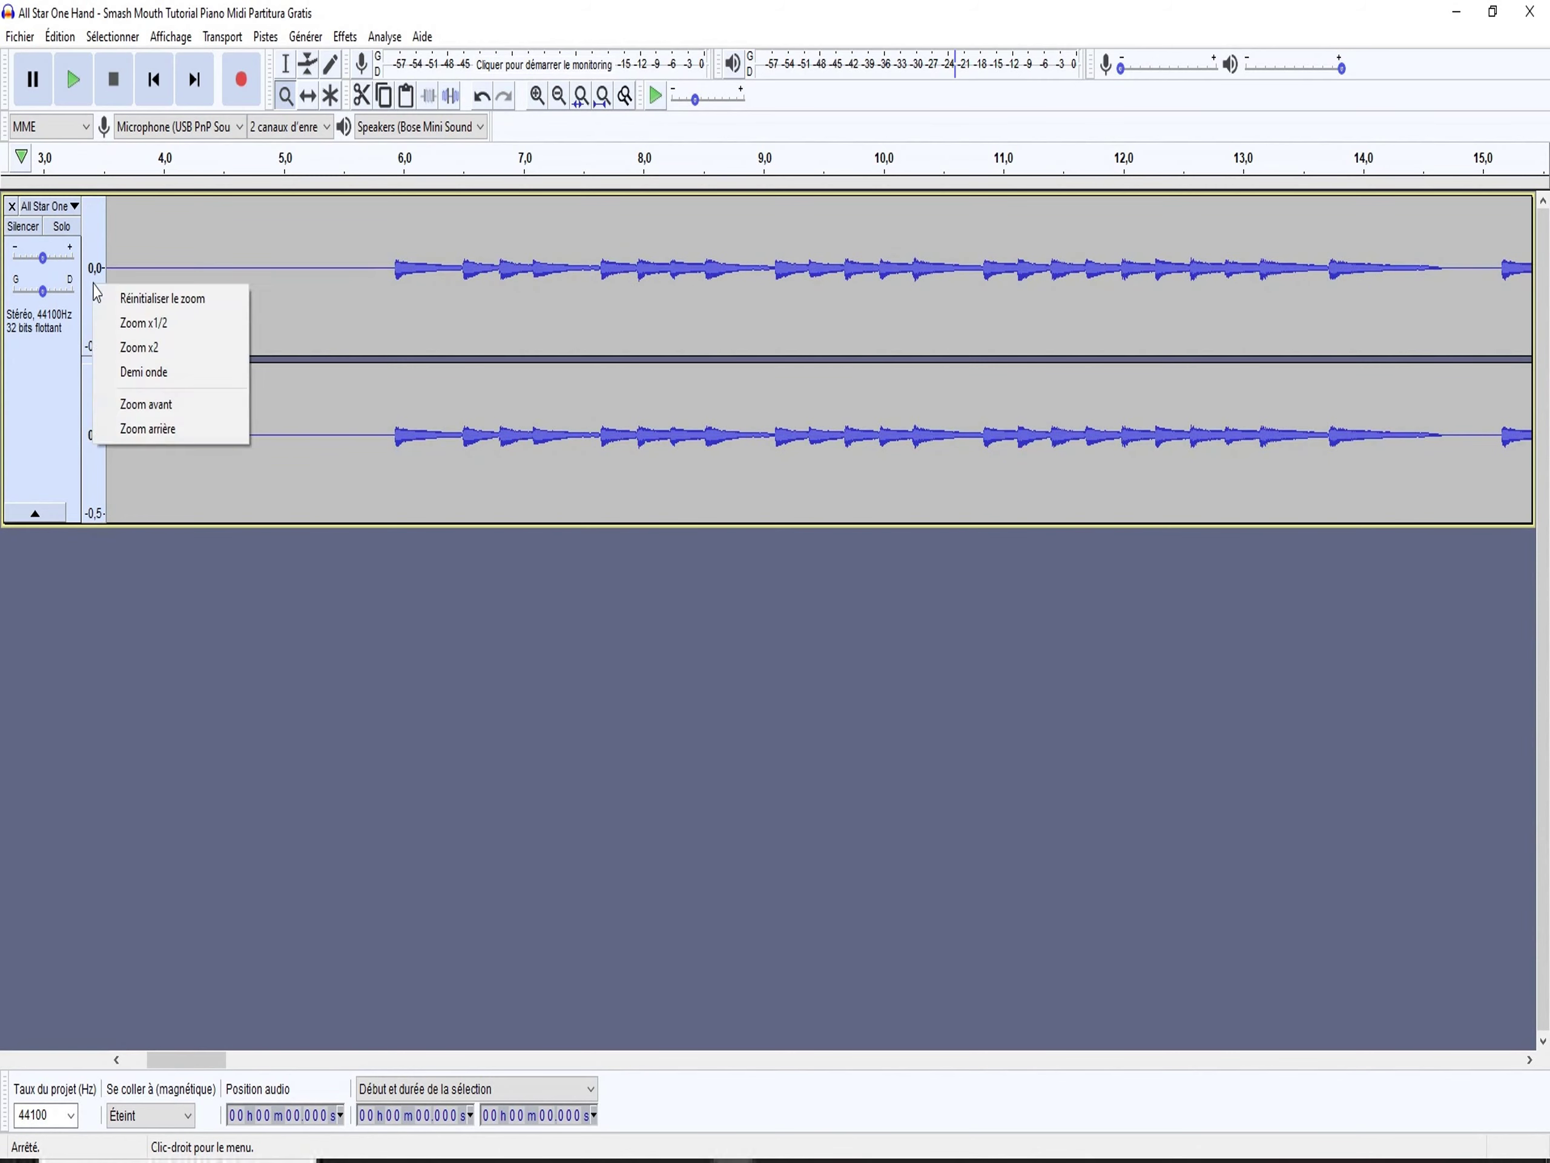
left_click(169, 404)
right_click(99, 263)
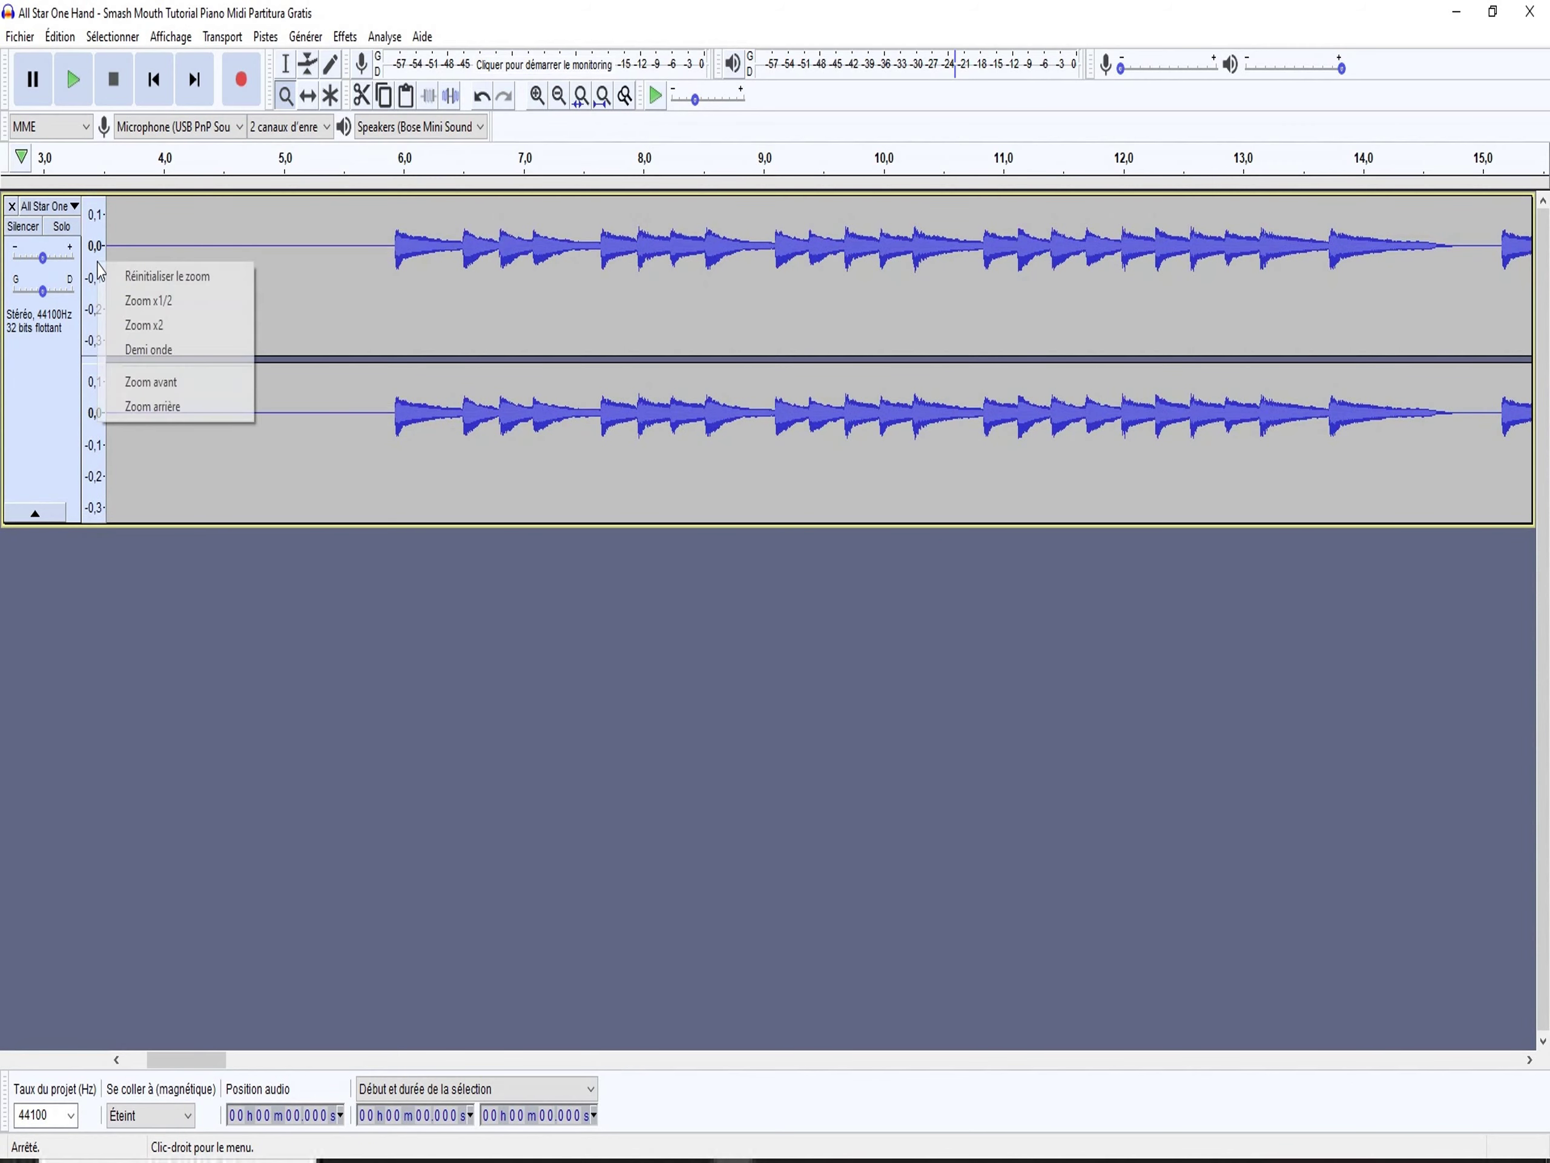
left_click(172, 325)
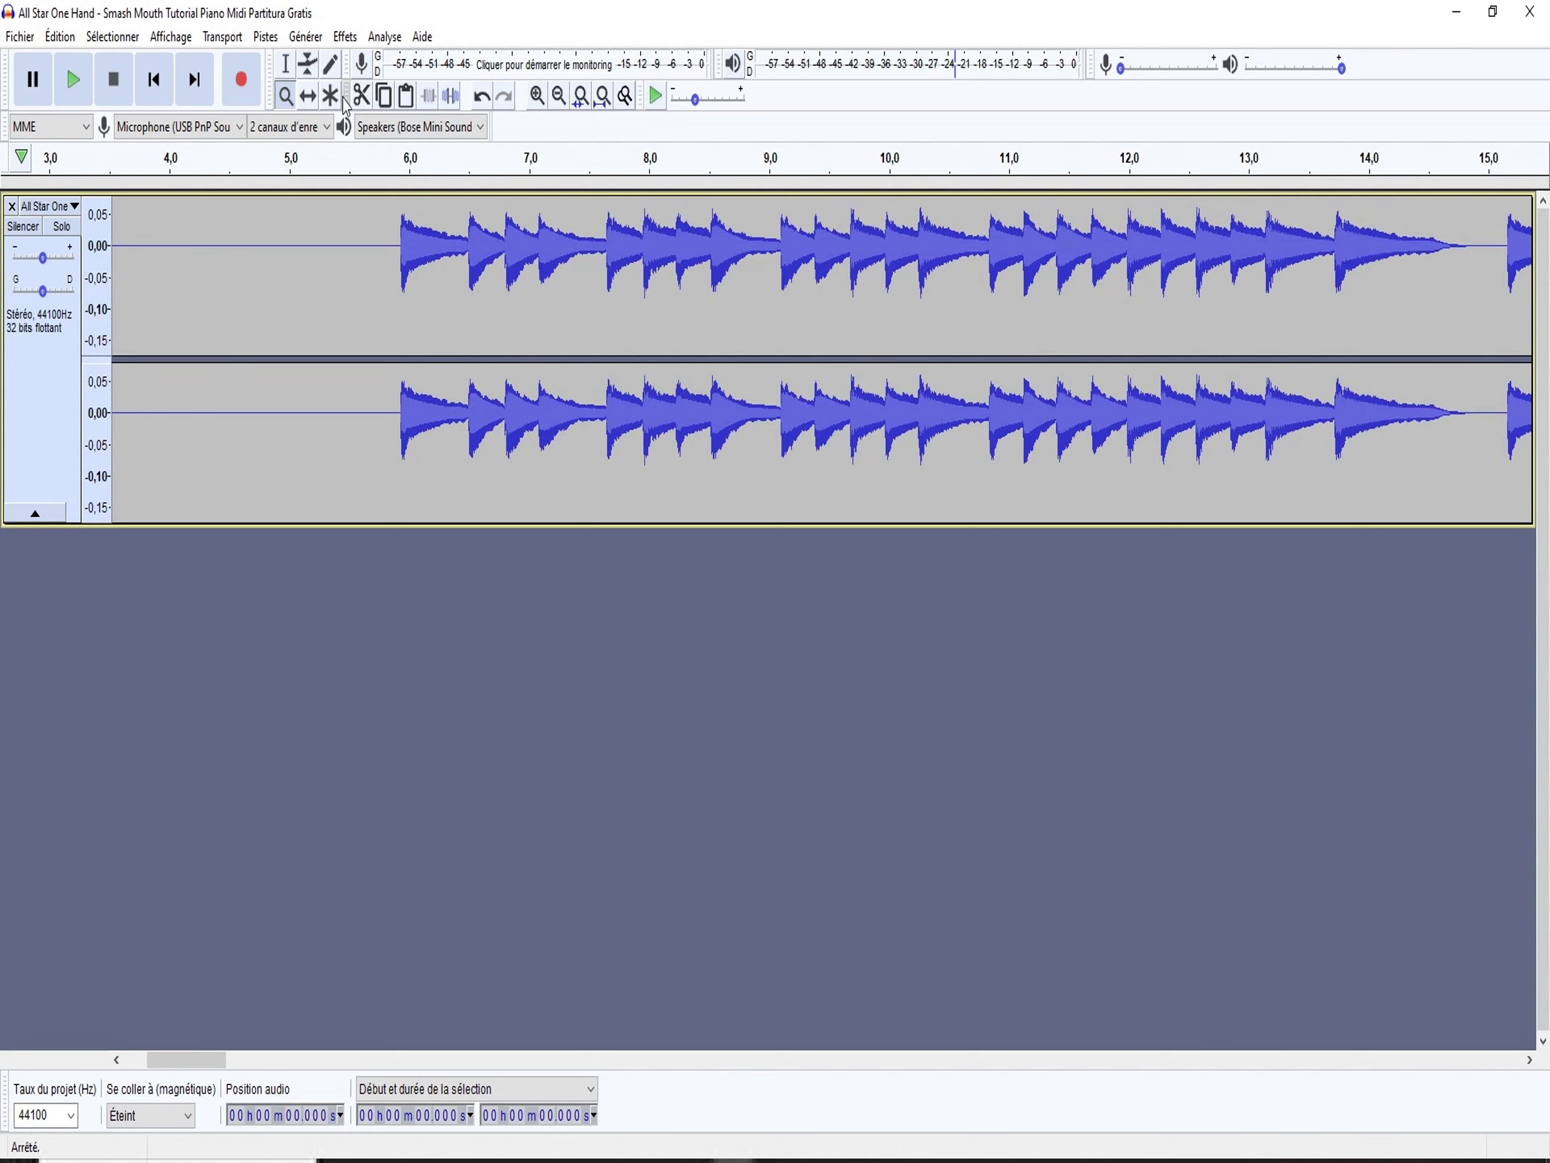
Play a section of about 2.8 s starting at 5.4 s, and zoom in on its first note down to individual periods.
left_click_drag(337, 281, 675, 291)
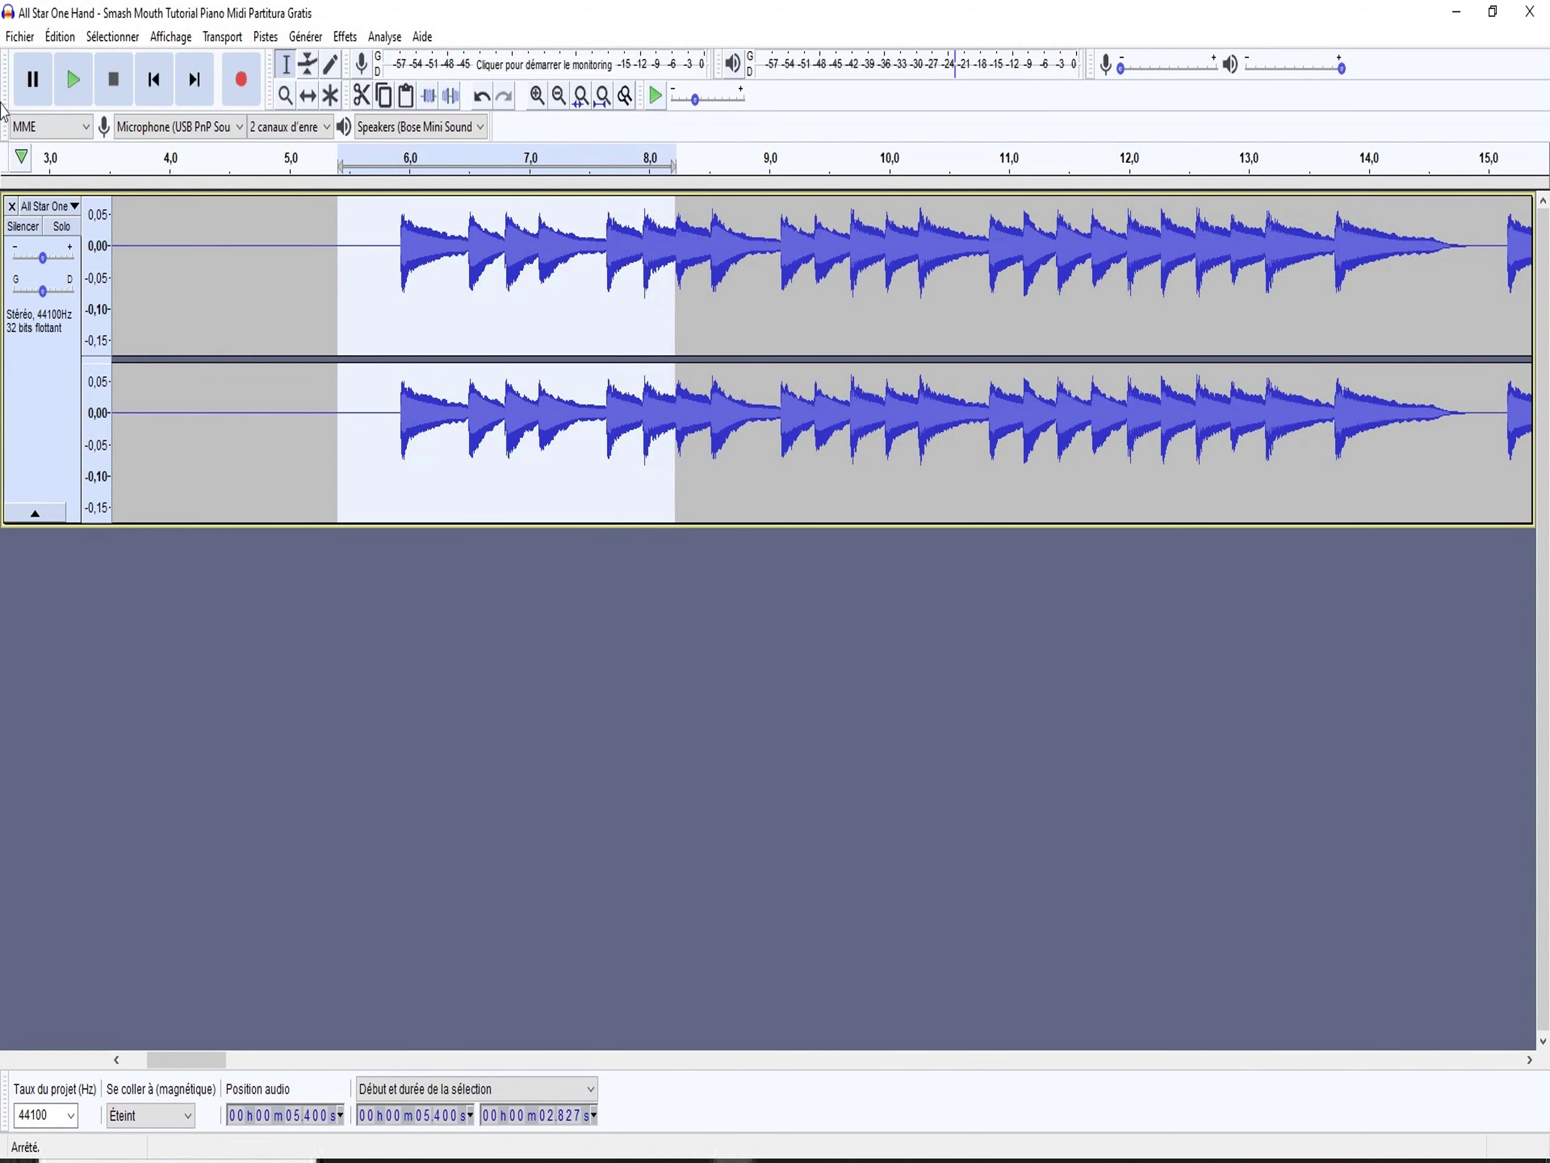
left_click(87, 83)
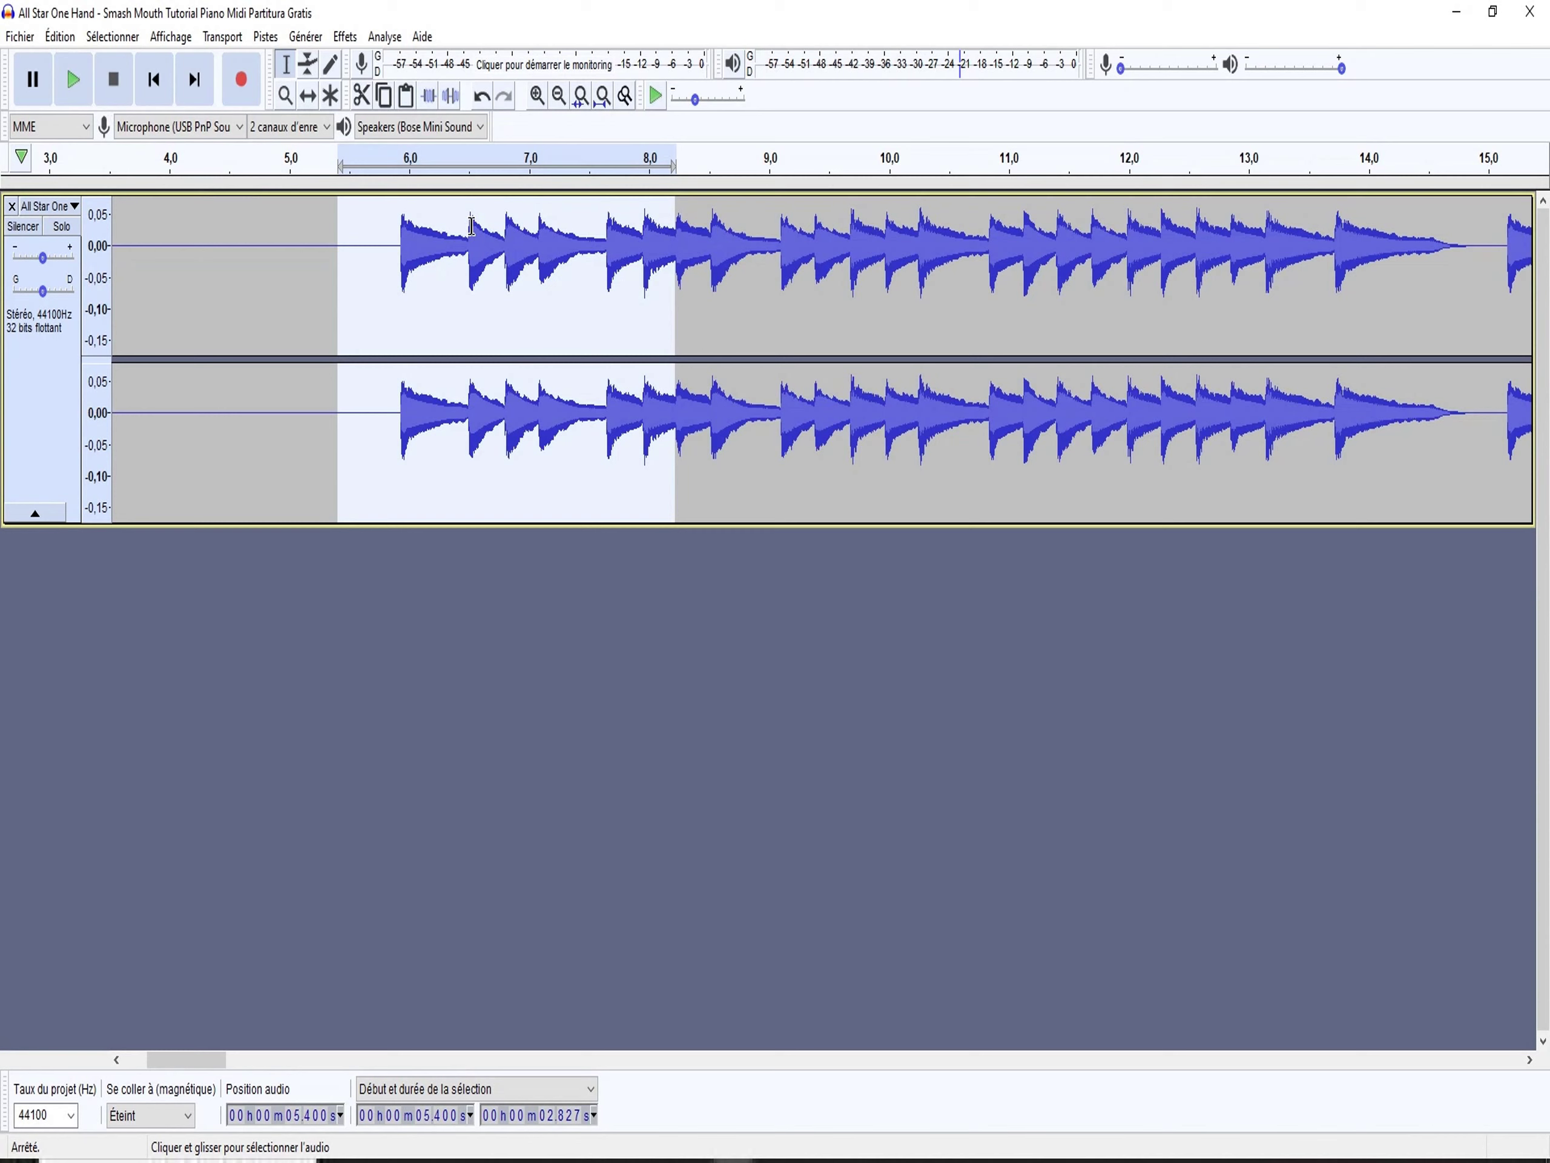
left_click(286, 97)
left_click_drag(391, 226, 463, 262)
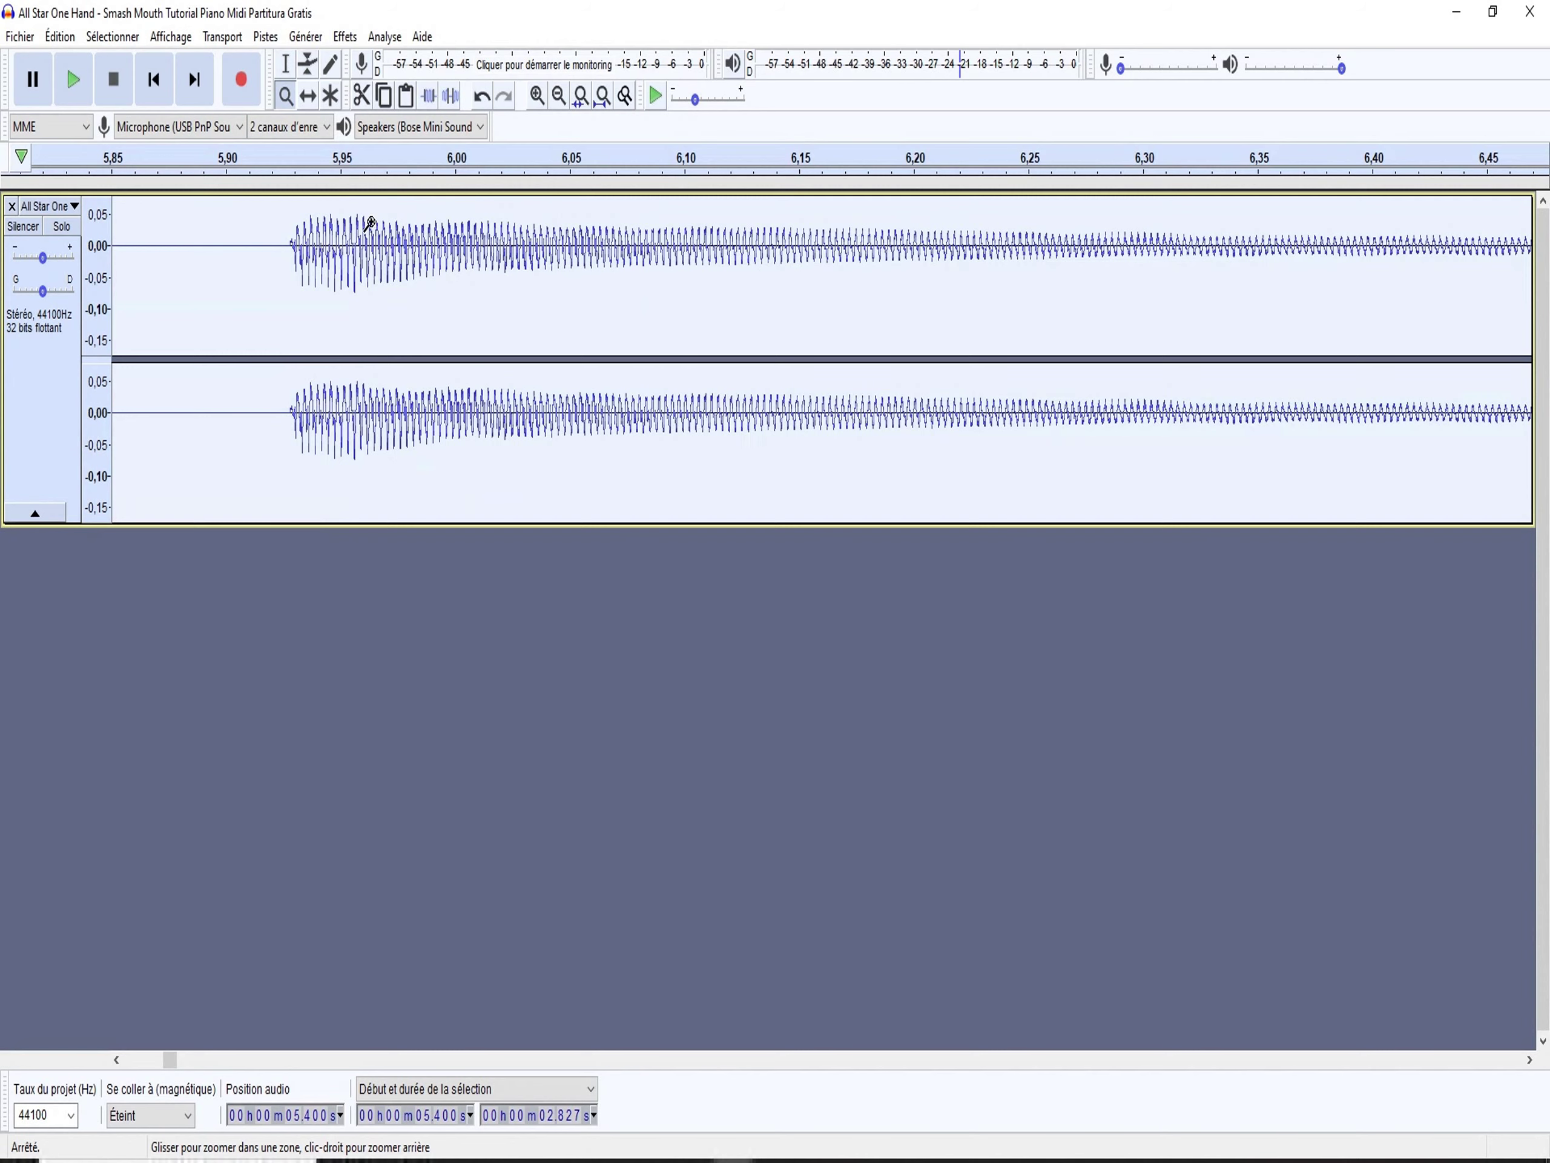
left_click_drag(353, 222, 783, 291)
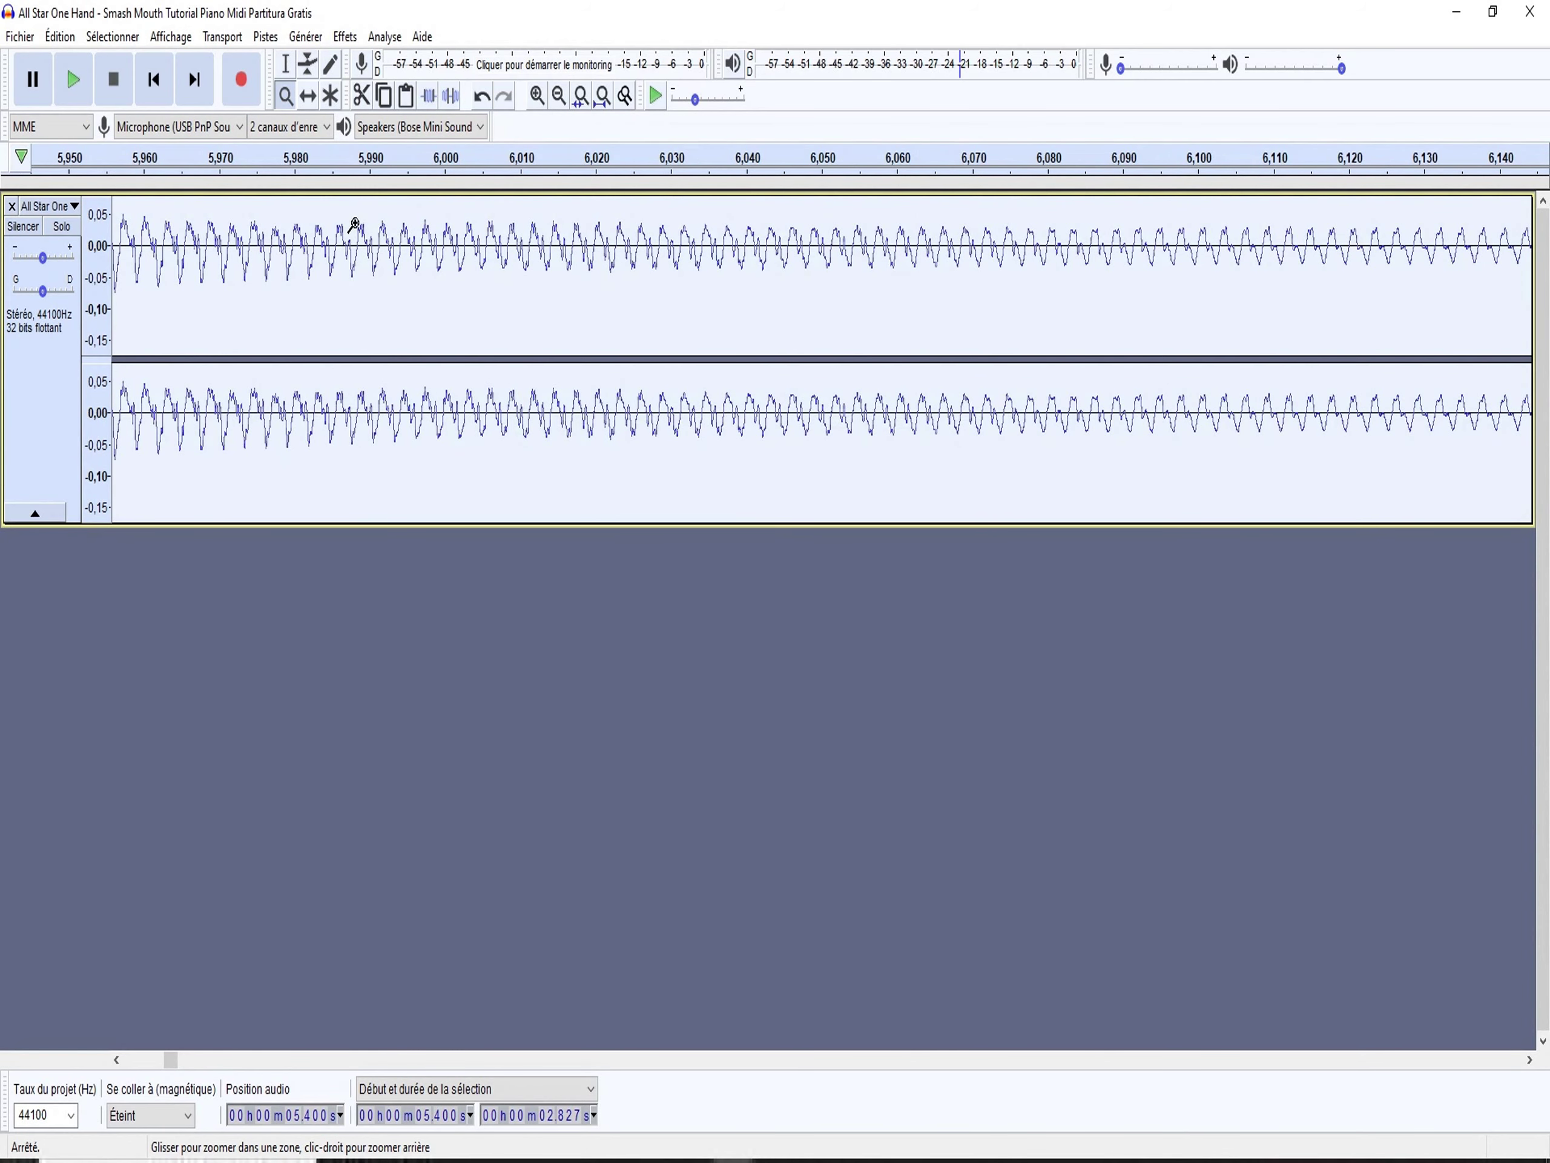
left_click_drag(238, 243, 752, 323)
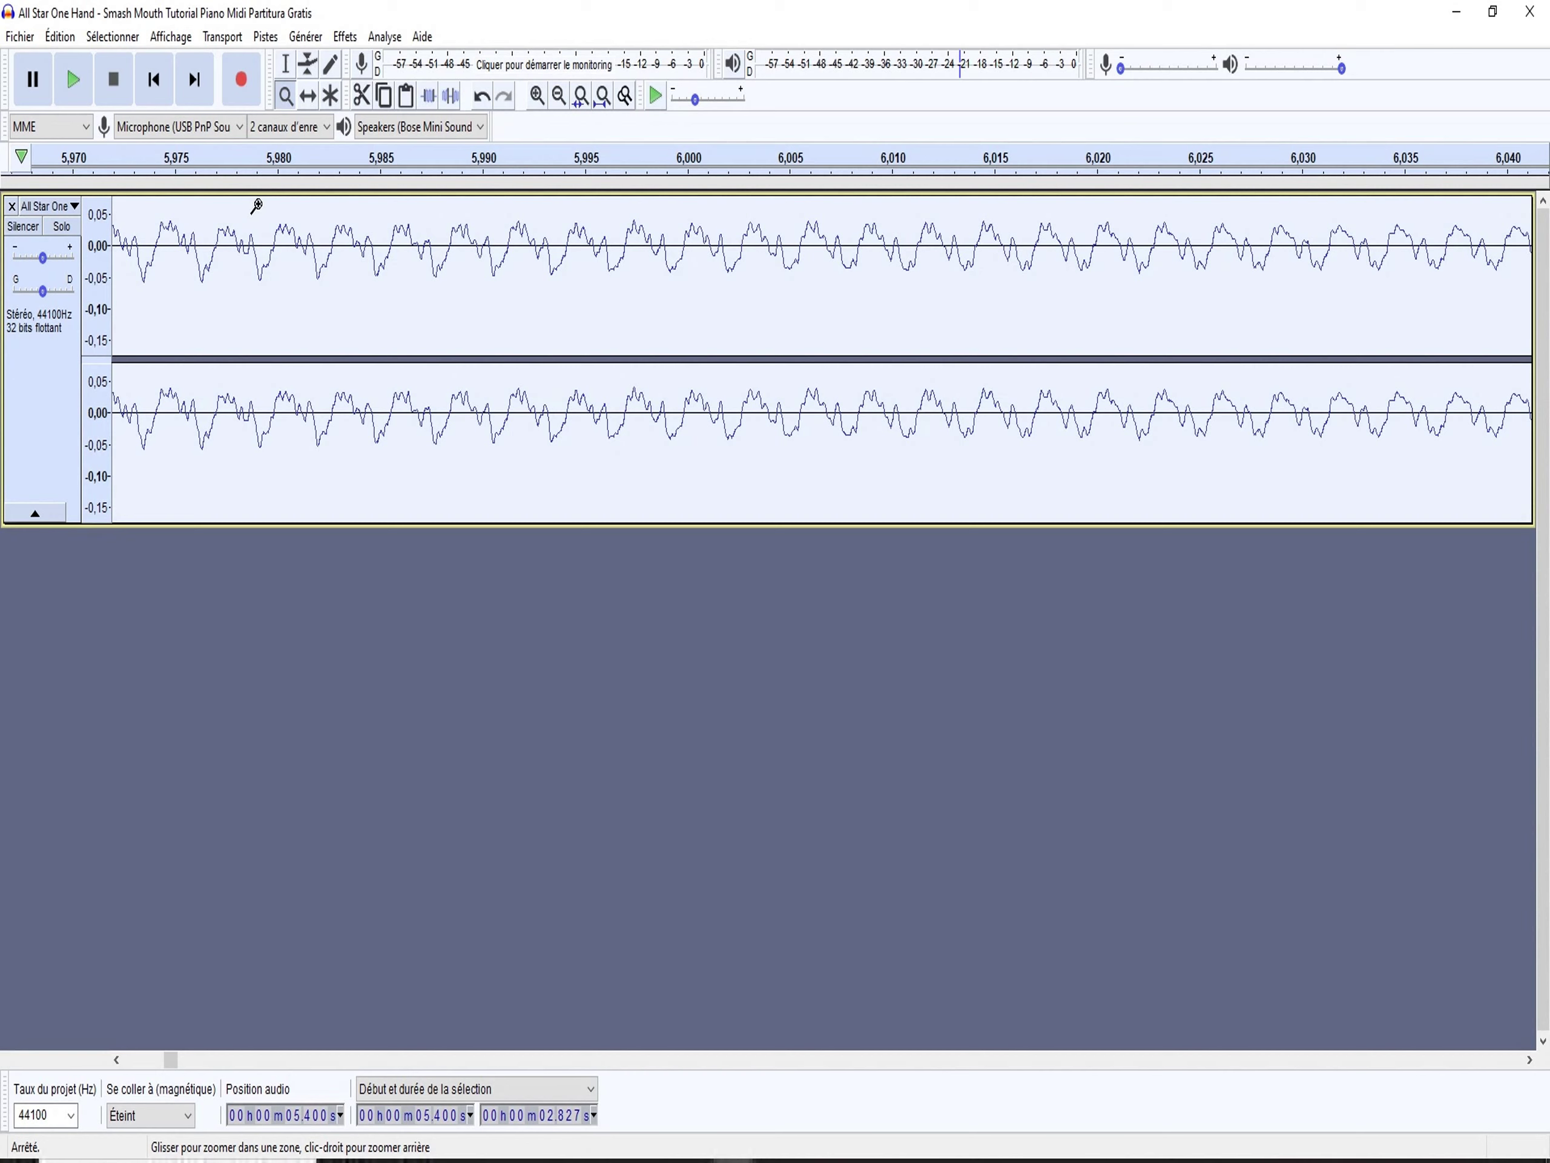
Select a single period of the first note from about 5.983 s, and measure the duration of ten consecutive periods.
left_click(287, 69)
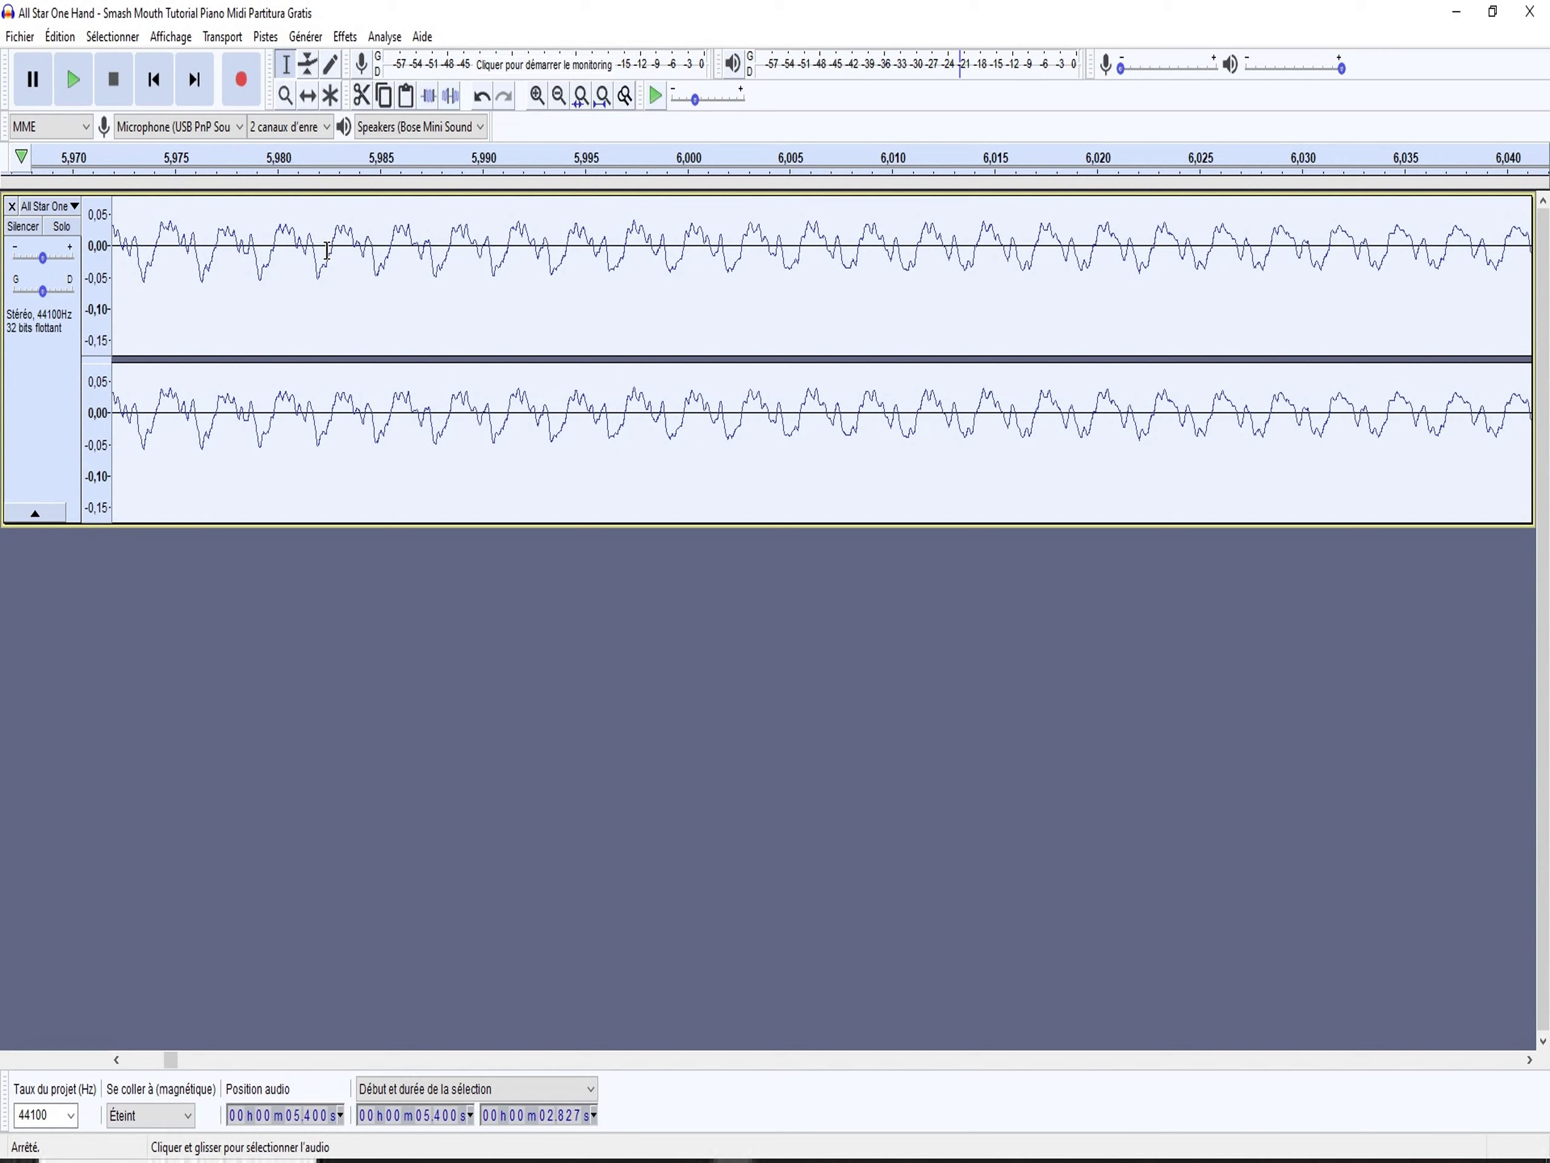
left_click(332, 248)
left_click_drag(332, 248, 392, 274)
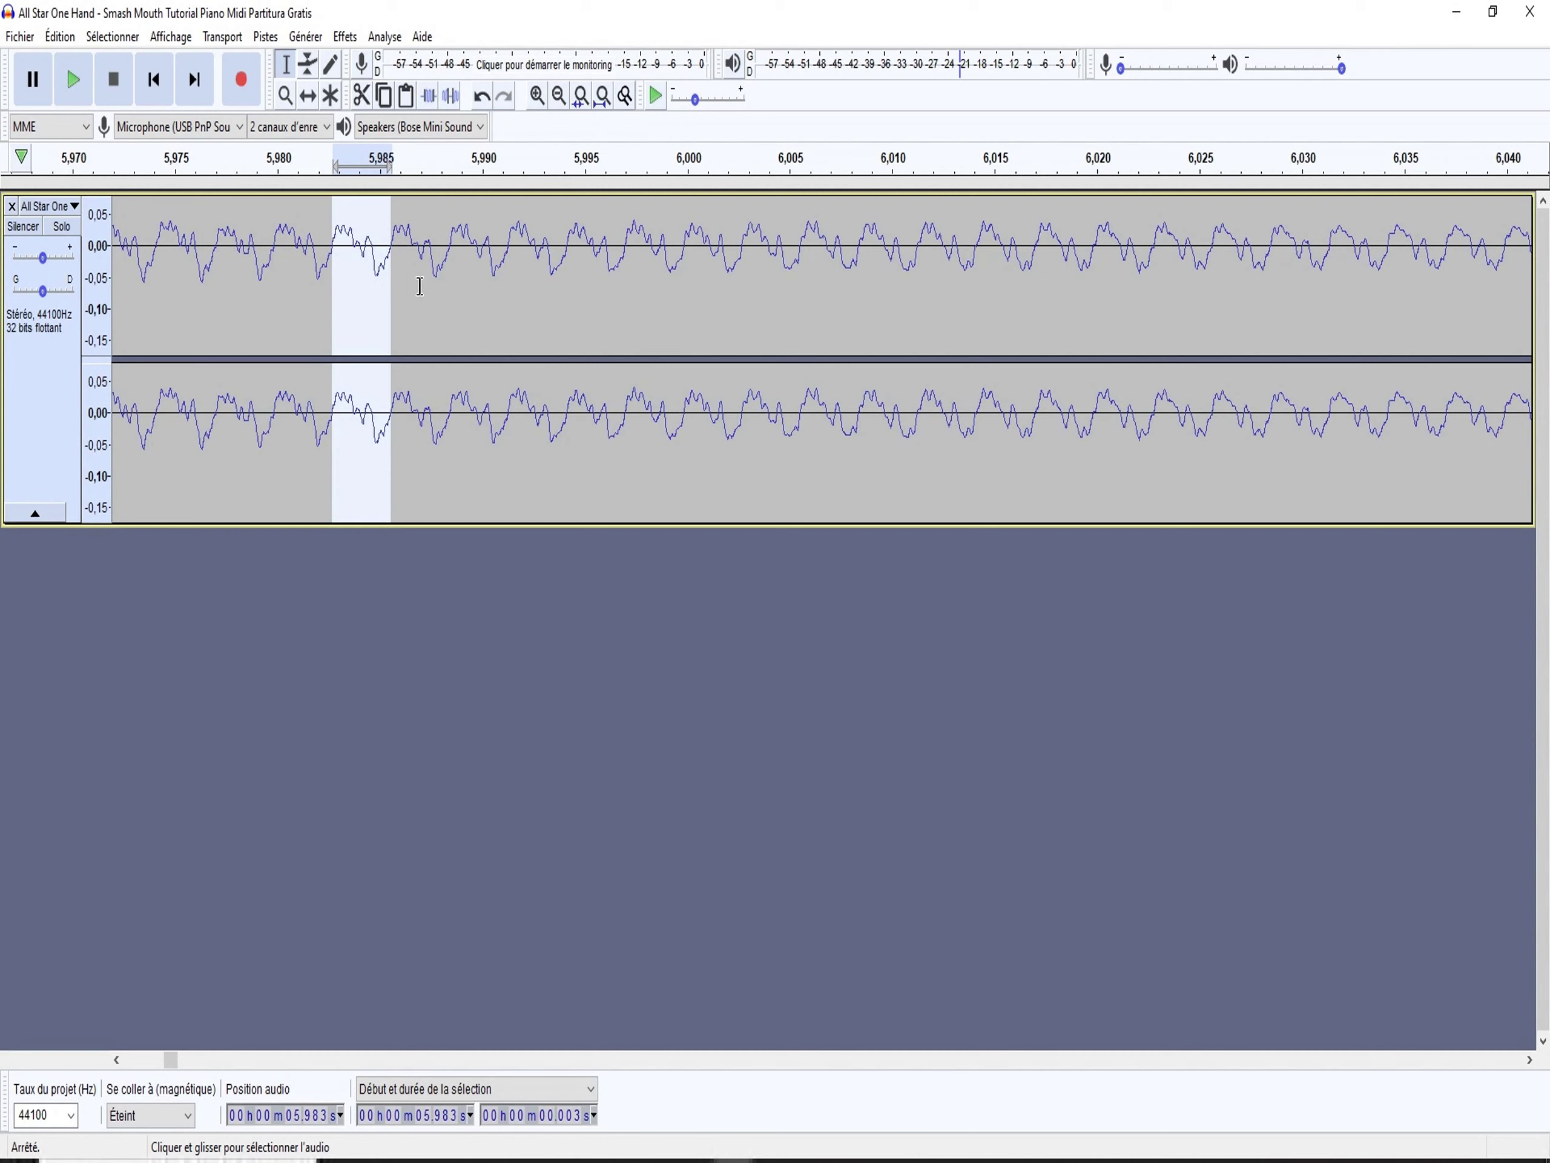
left_click_drag(333, 250, 335, 251)
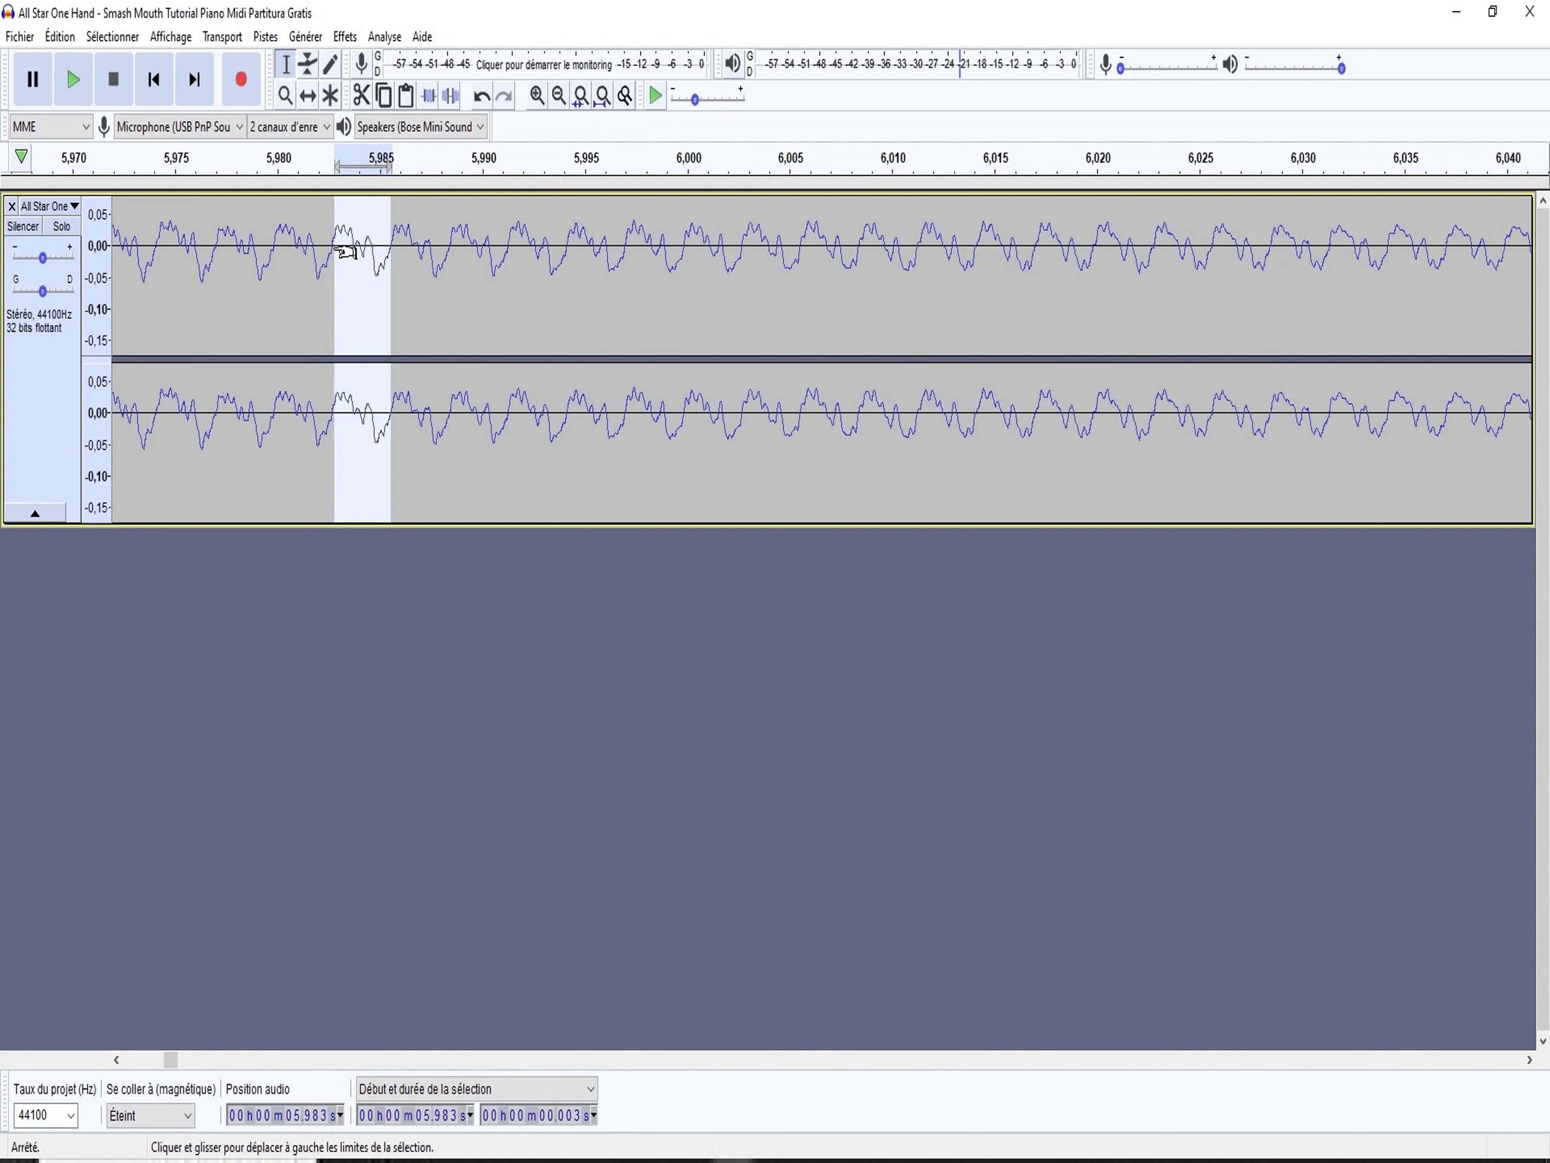
left_click(324, 249)
left_click_drag(402, 275, 918, 413)
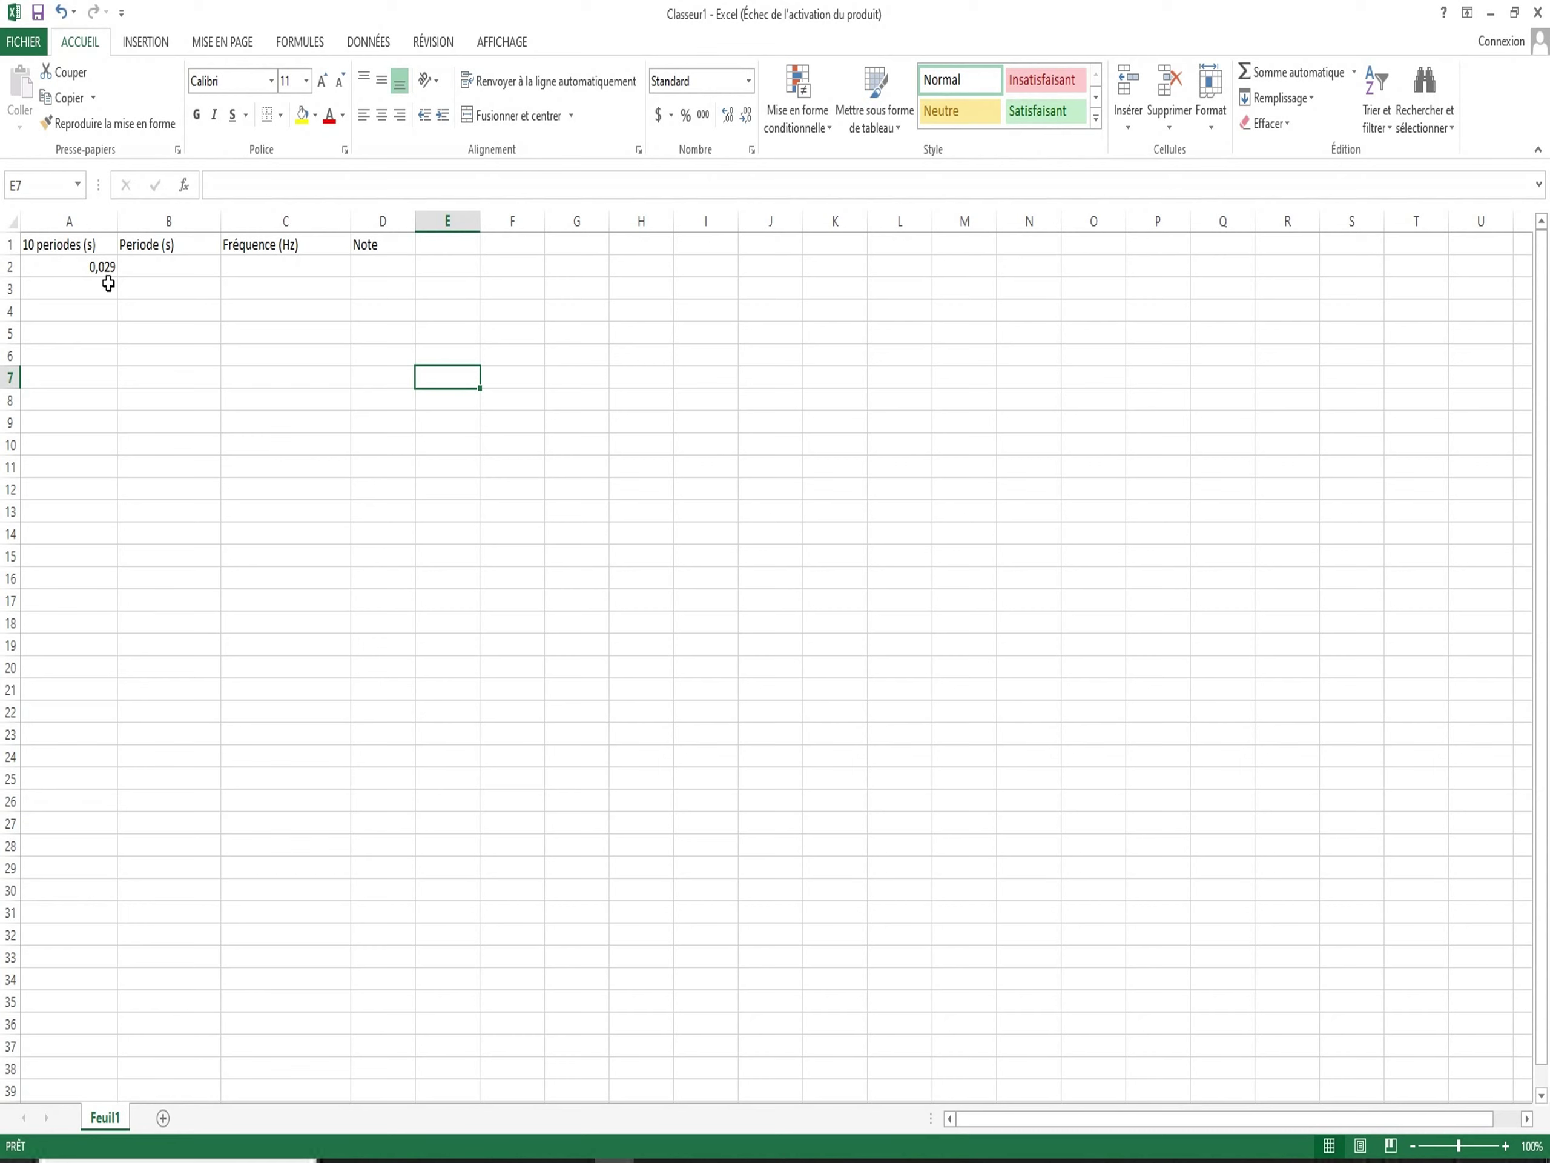
In the Excel sheet, calculate the period in cell B2 with the formula =A2/10.
left_click(175, 269)
left_click(249, 185)
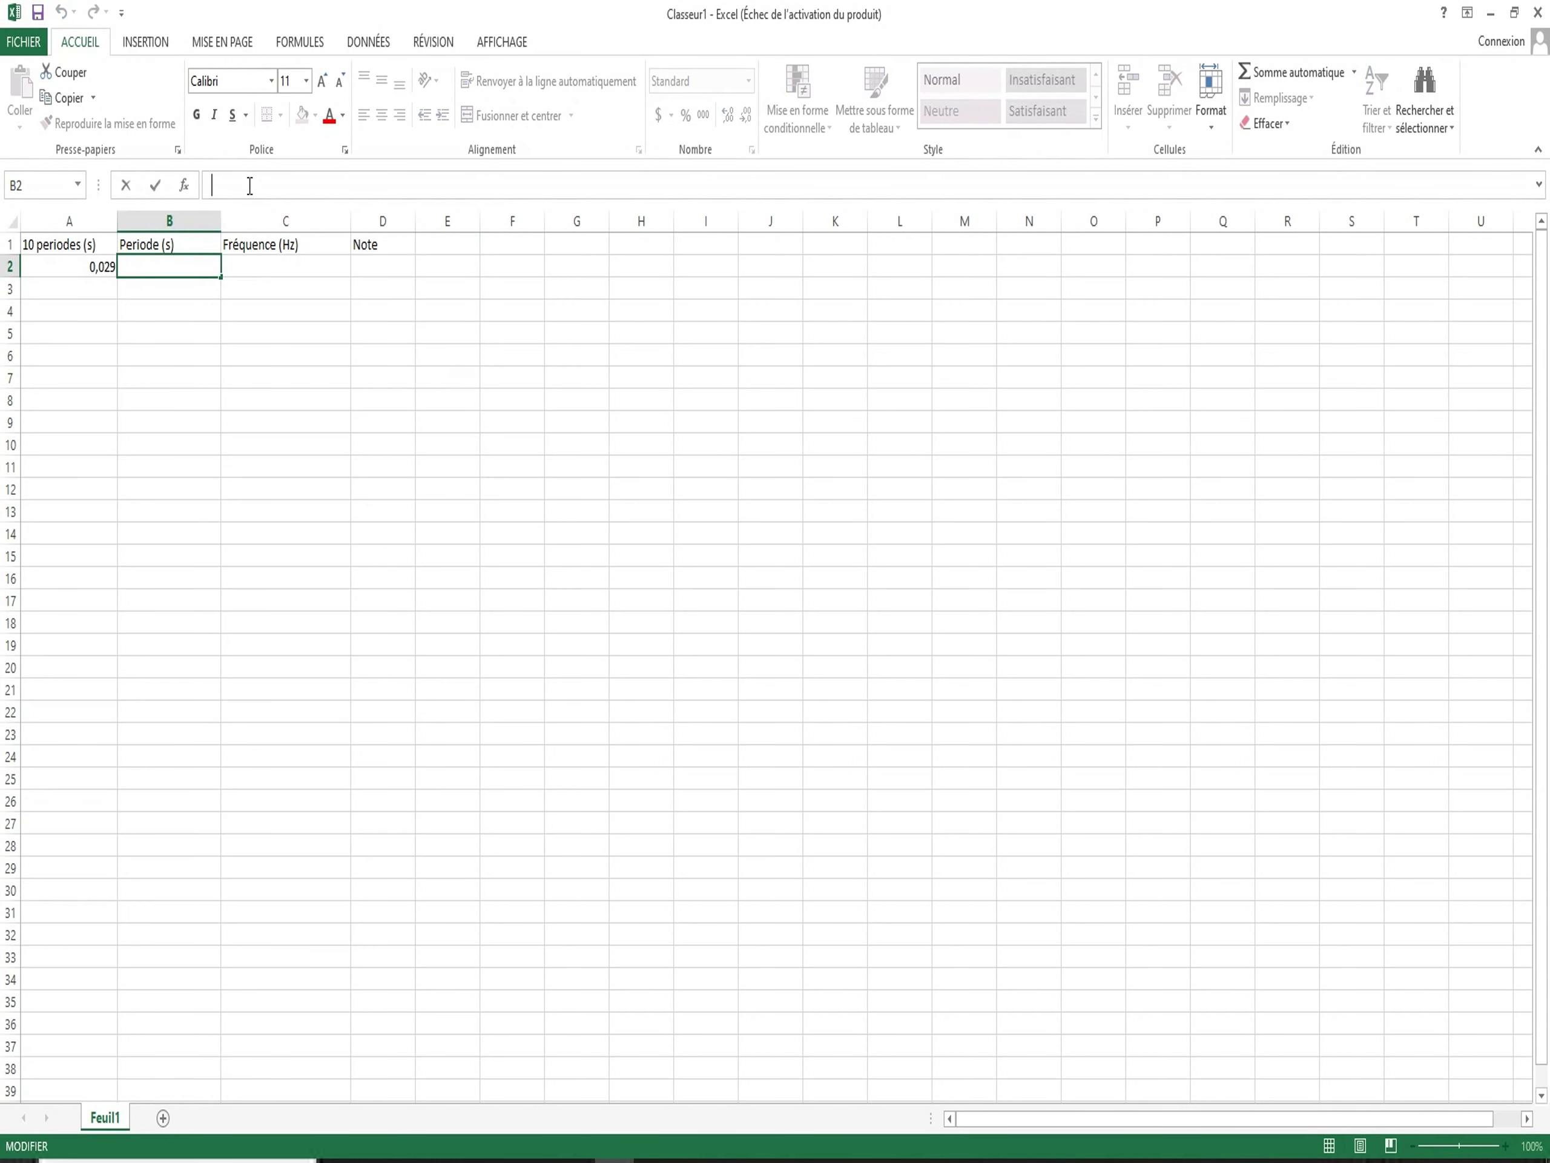
type("=")
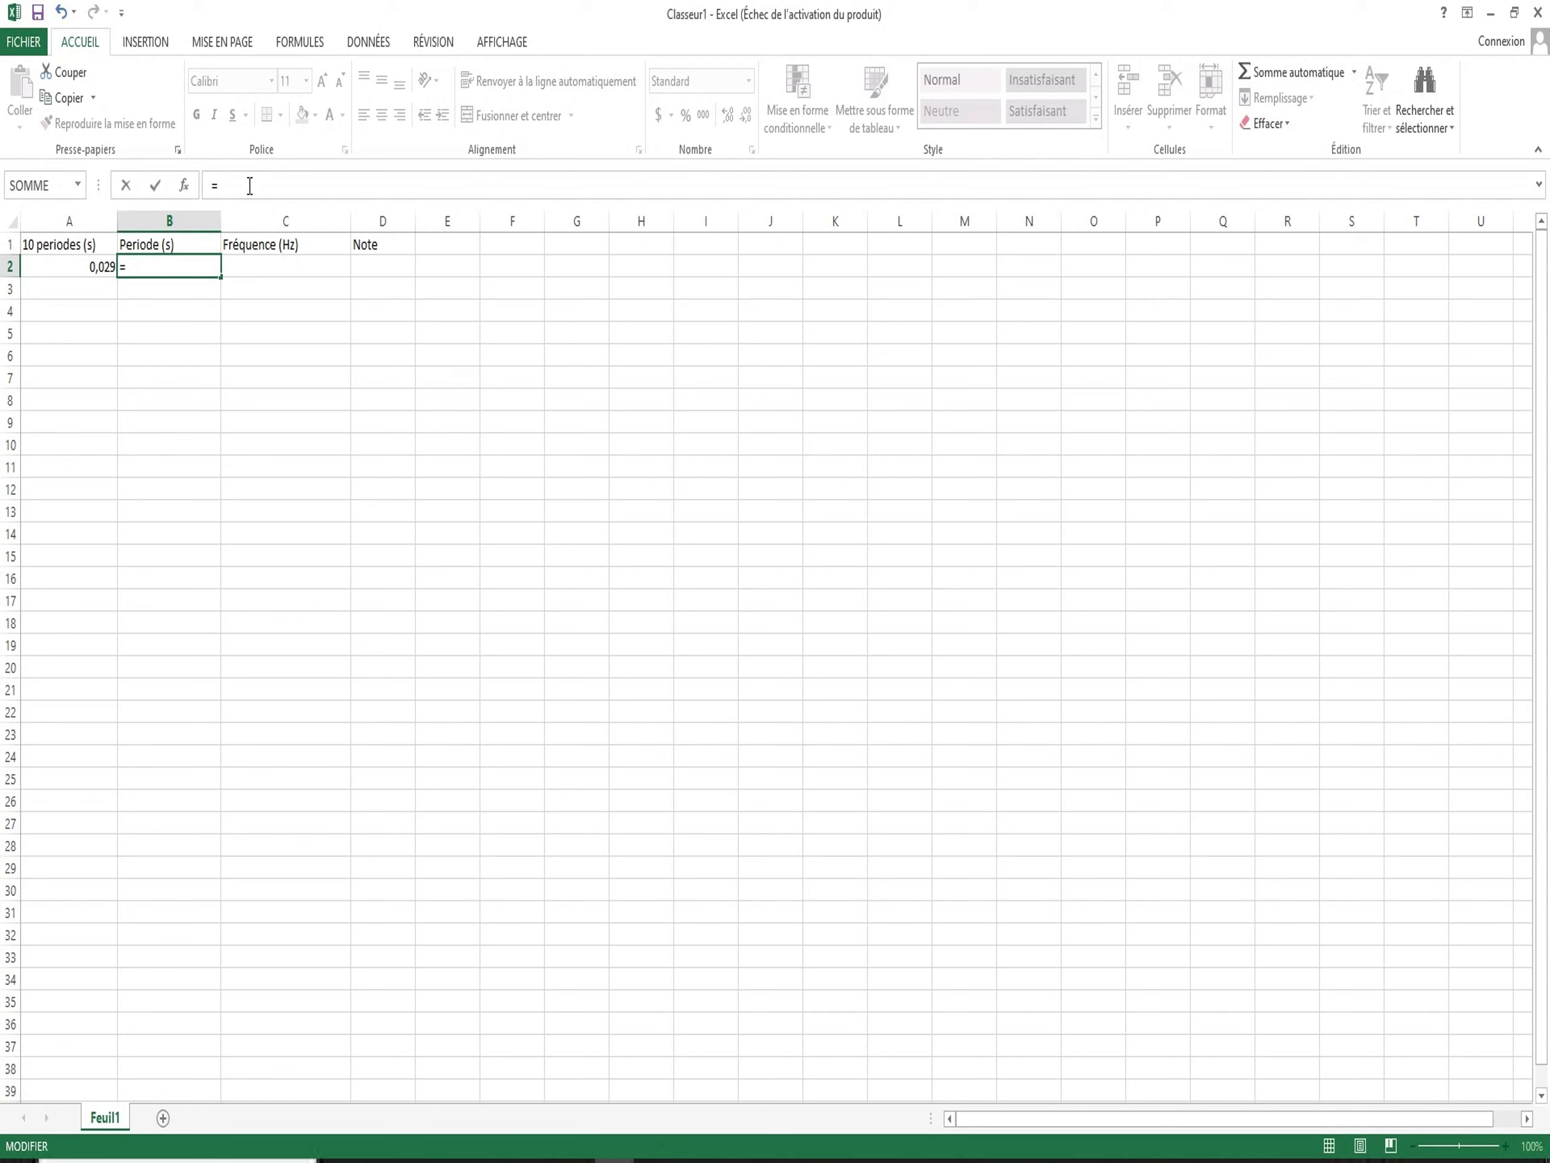
left_click(103, 264)
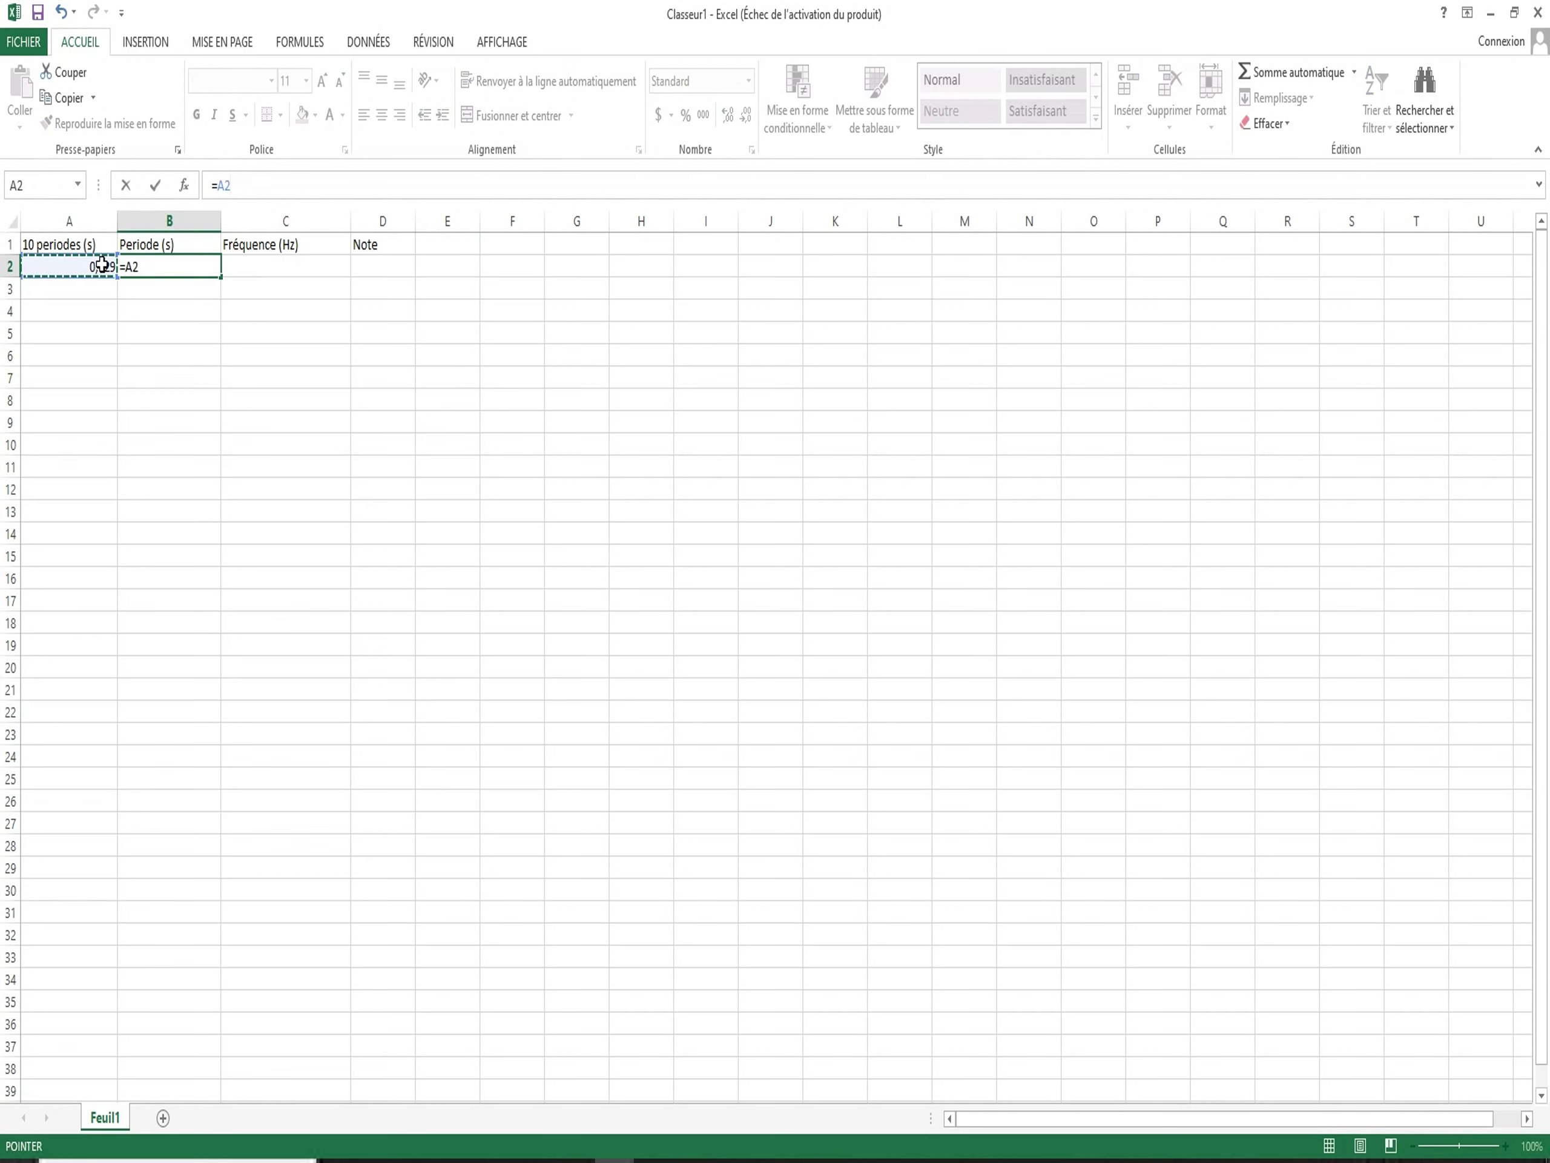
type("/10")
key("Return")
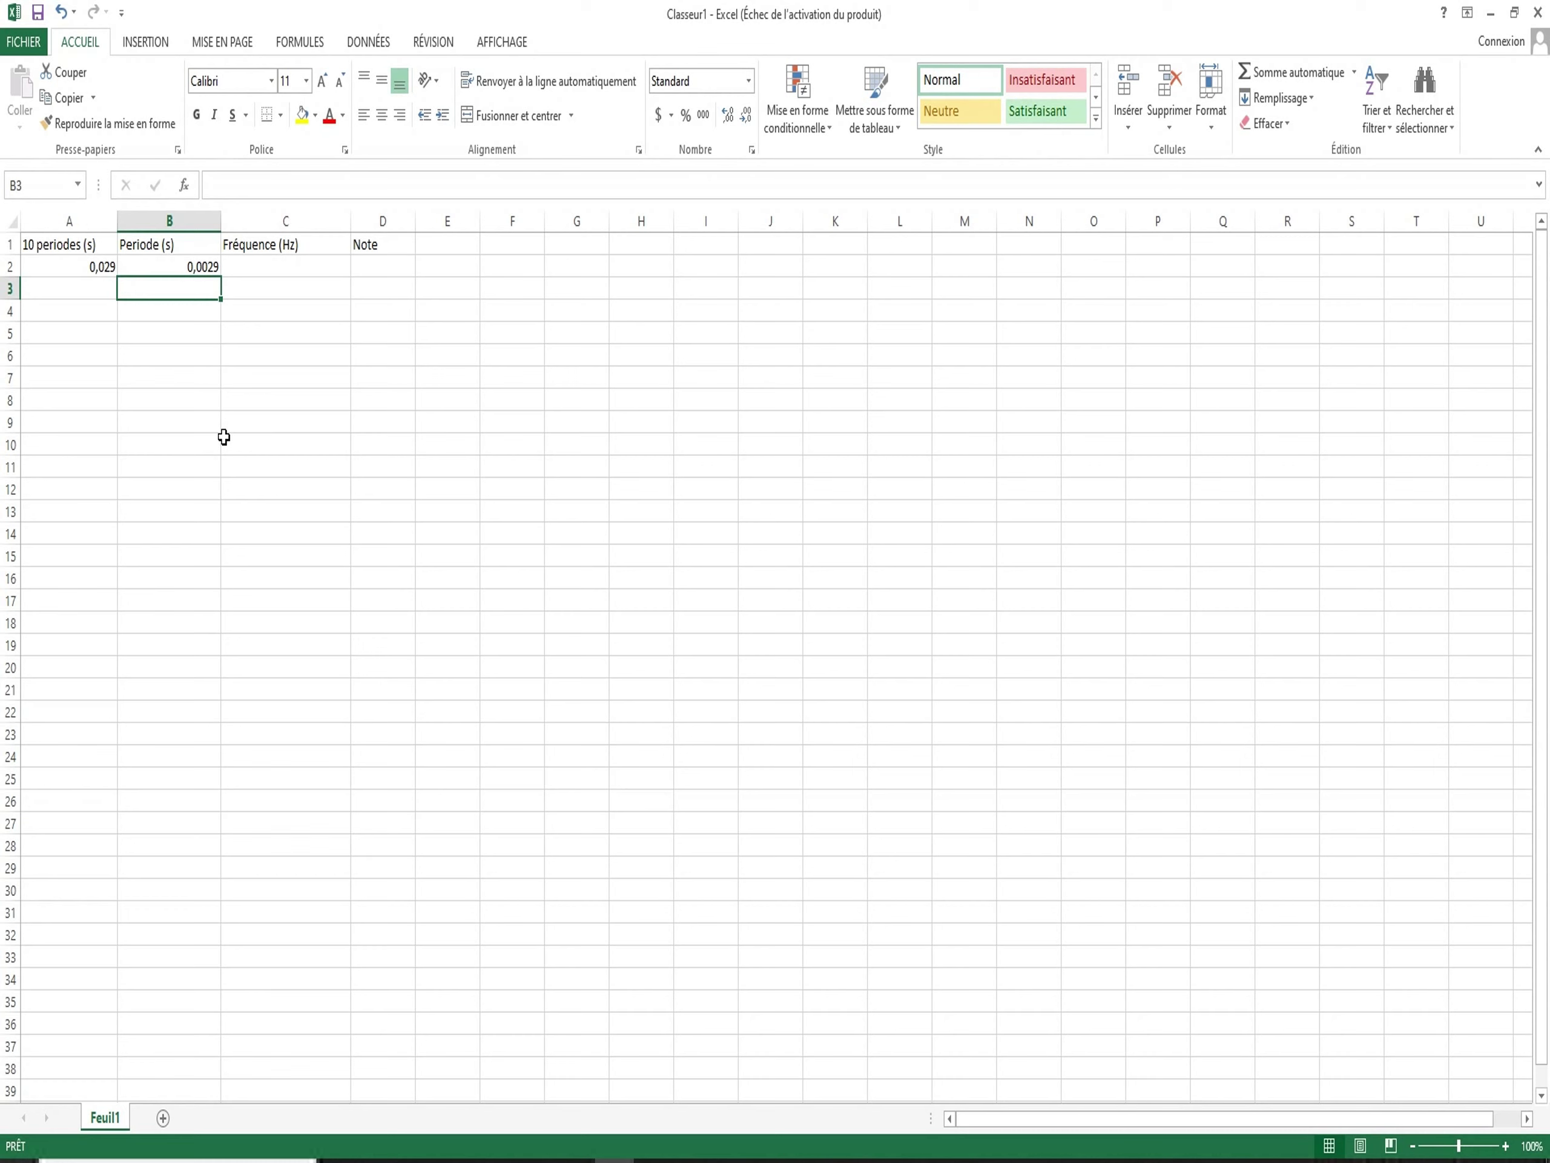
Calculate the first note's frequency in cell C2 with the formula =1/B2.
left_click(274, 265)
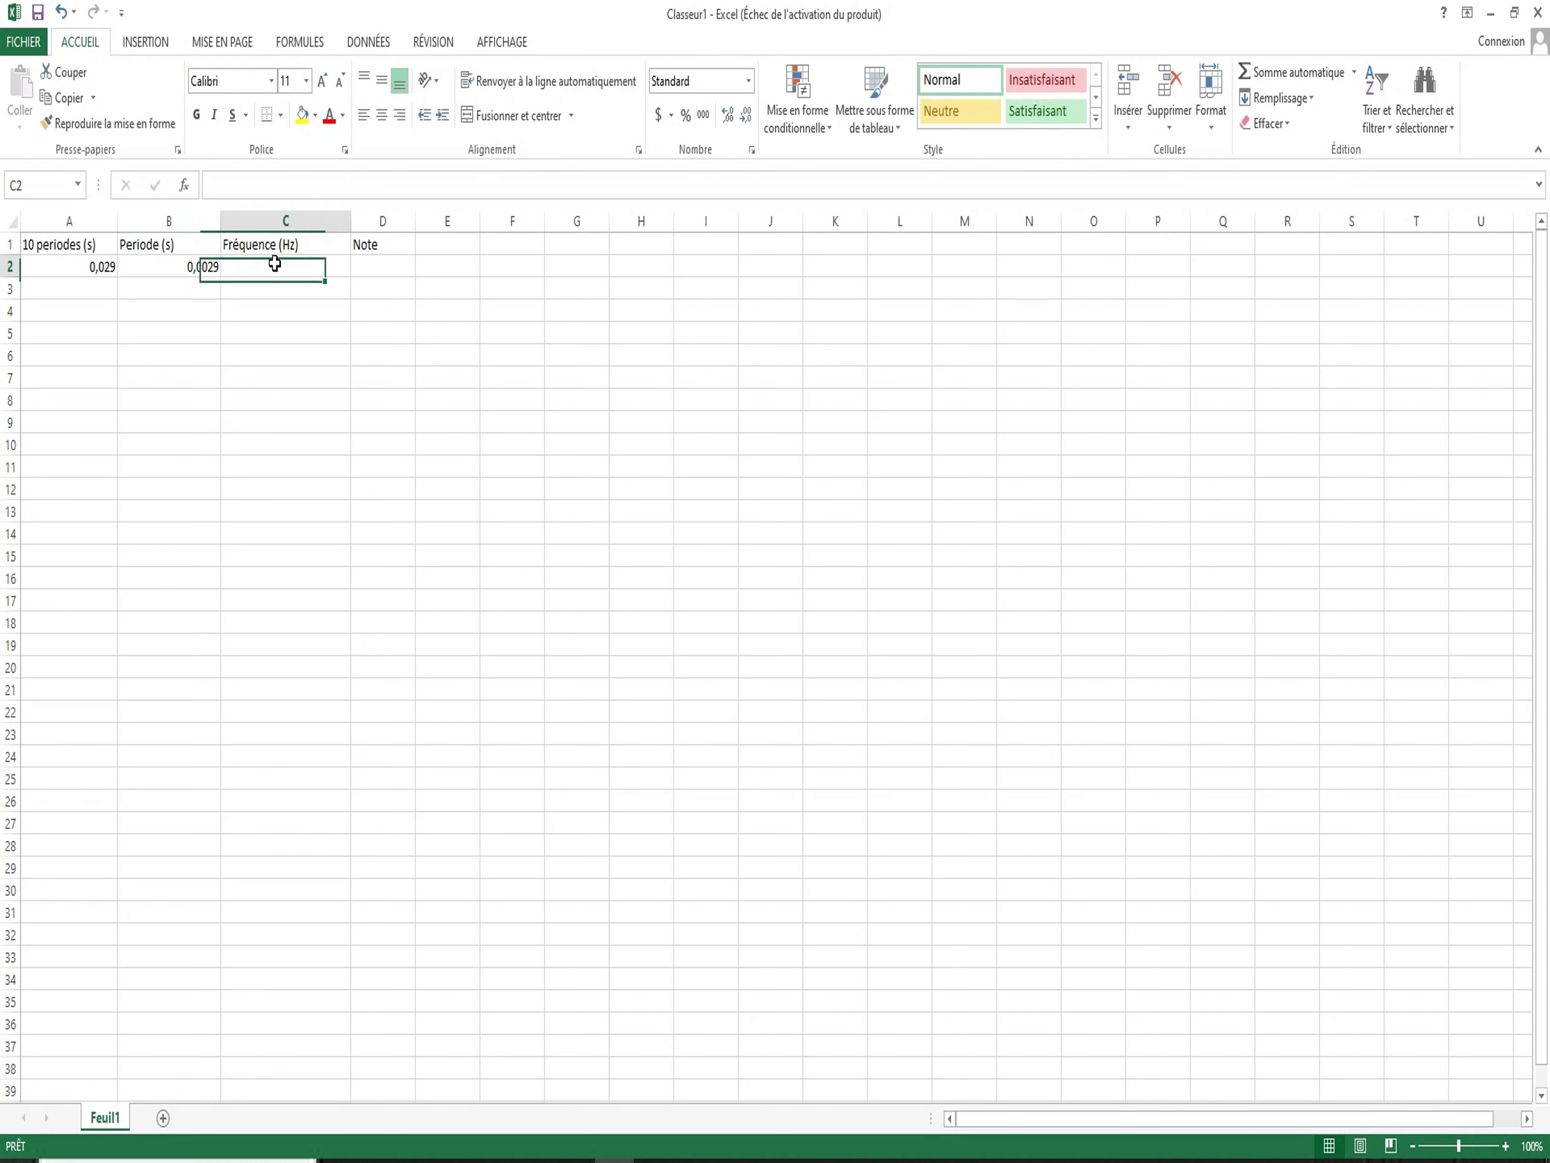
left_click(232, 186)
type("=")
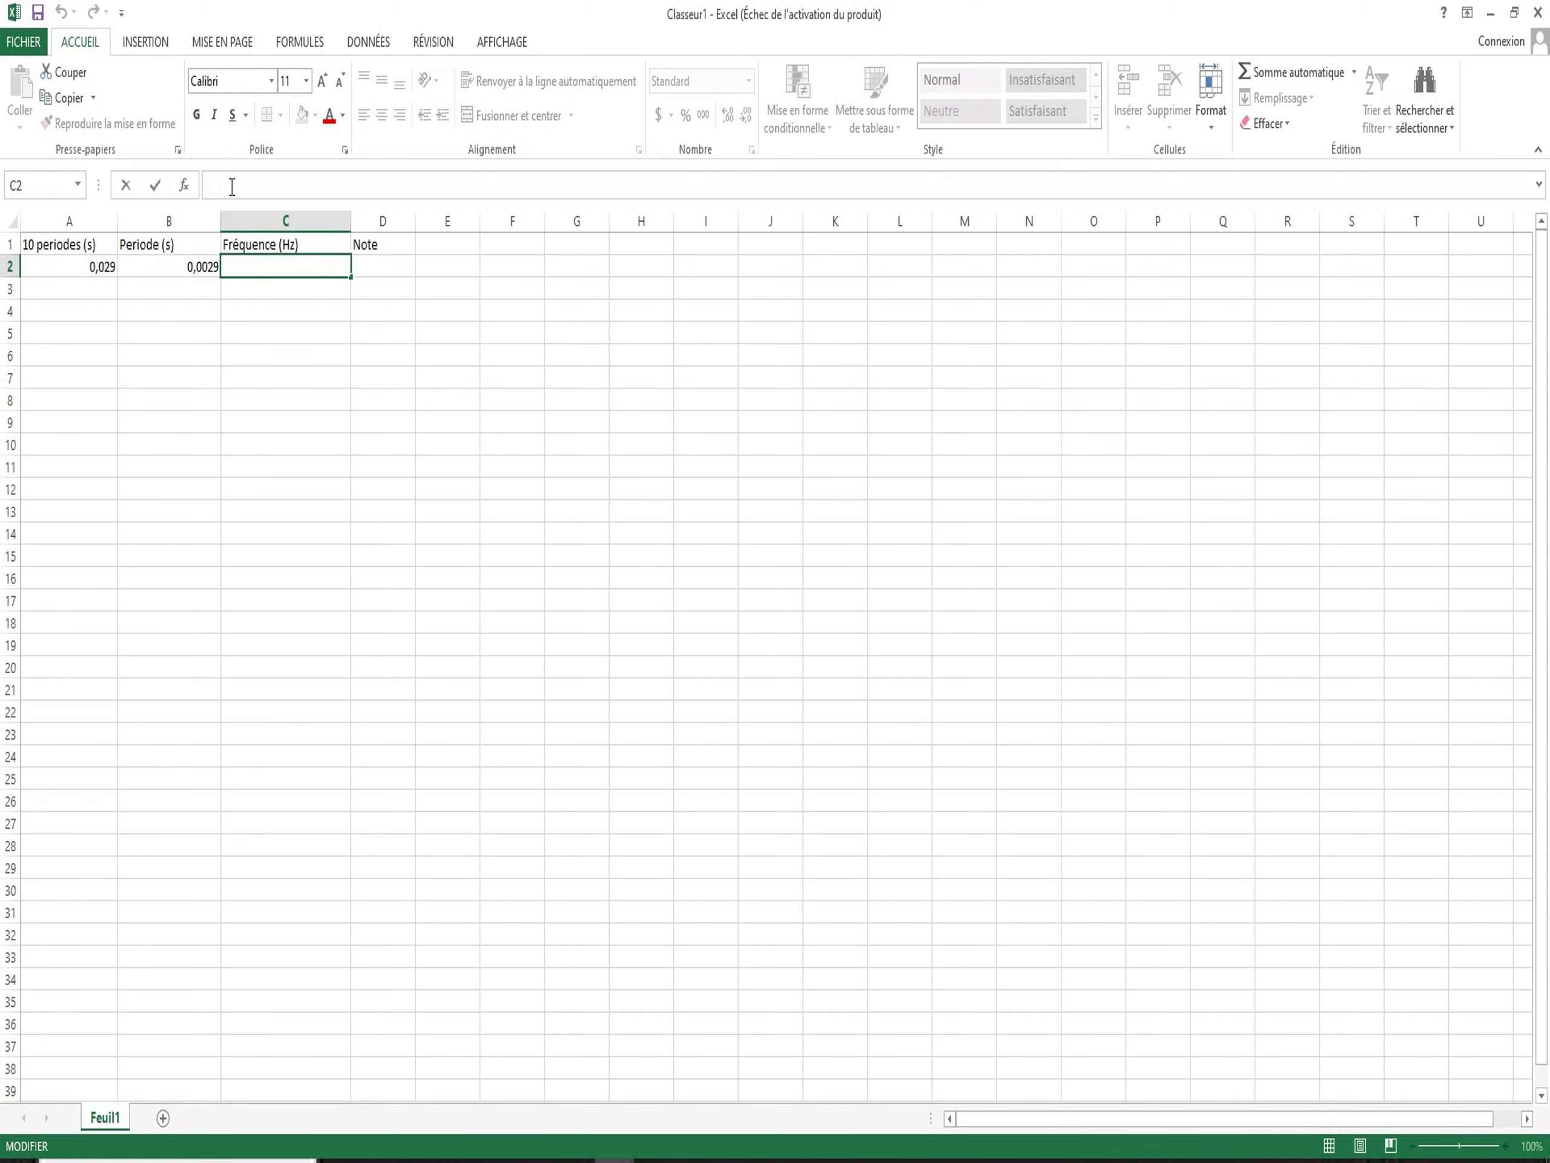
type("1/")
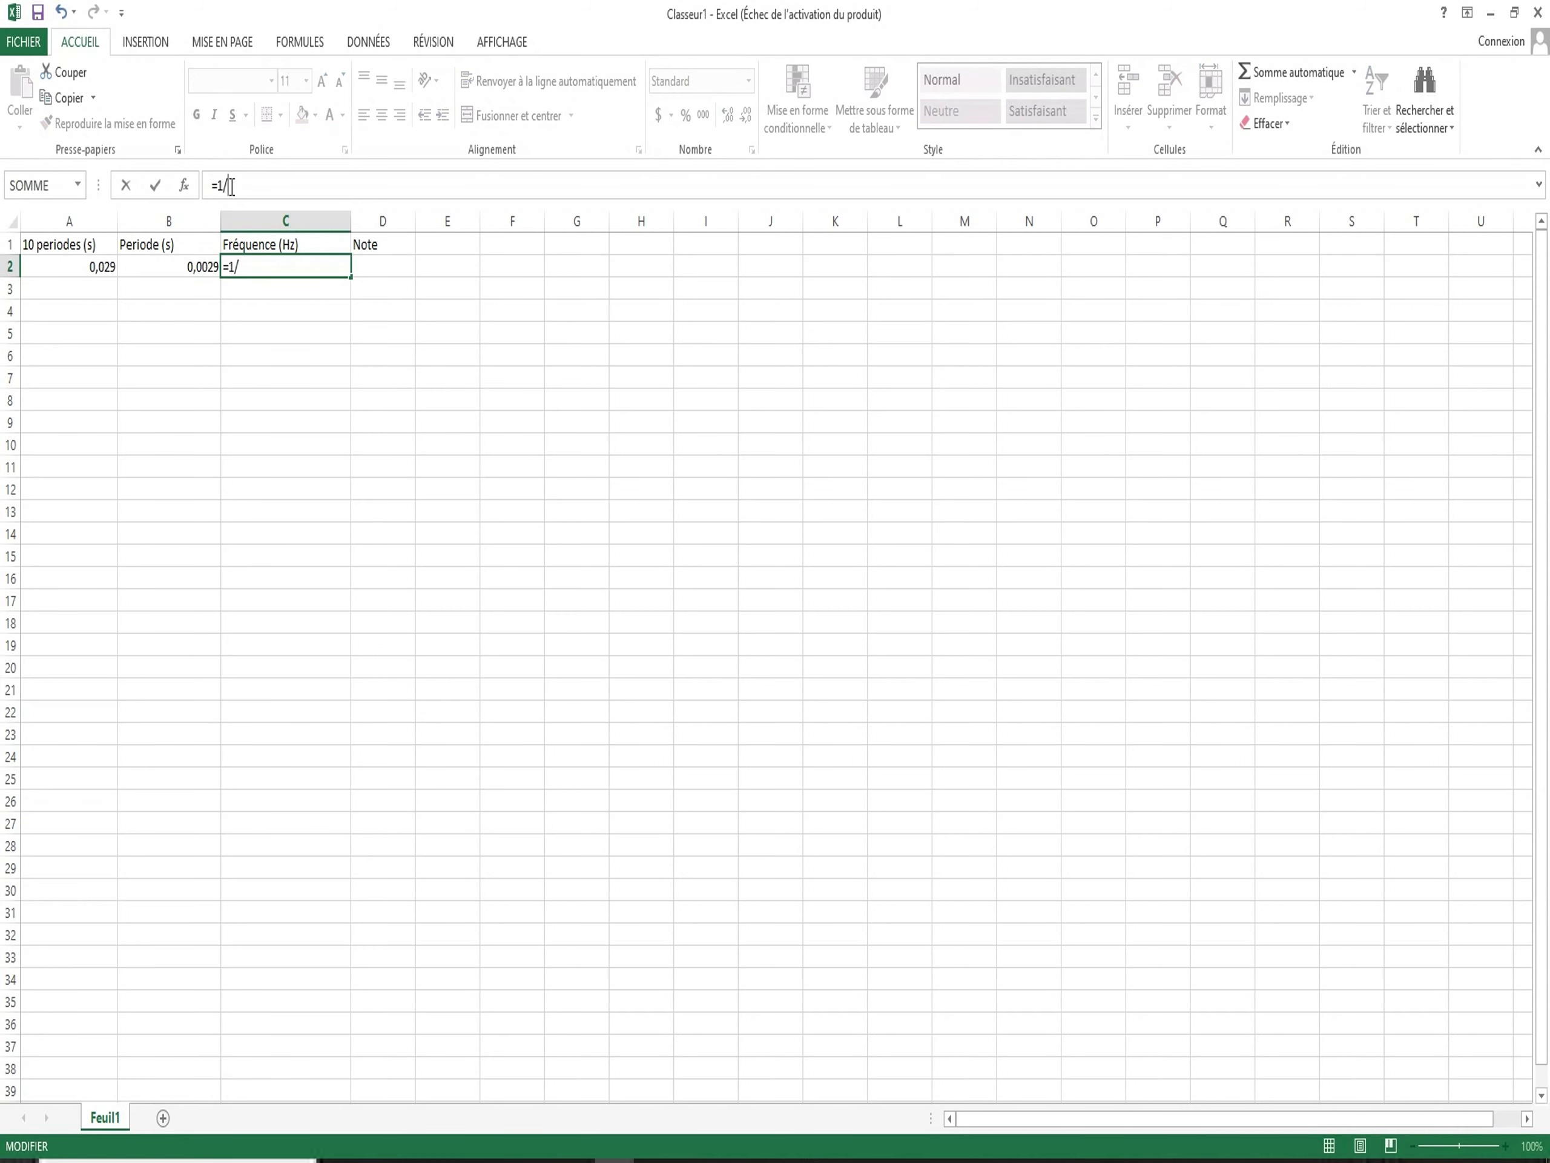
left_click(179, 264)
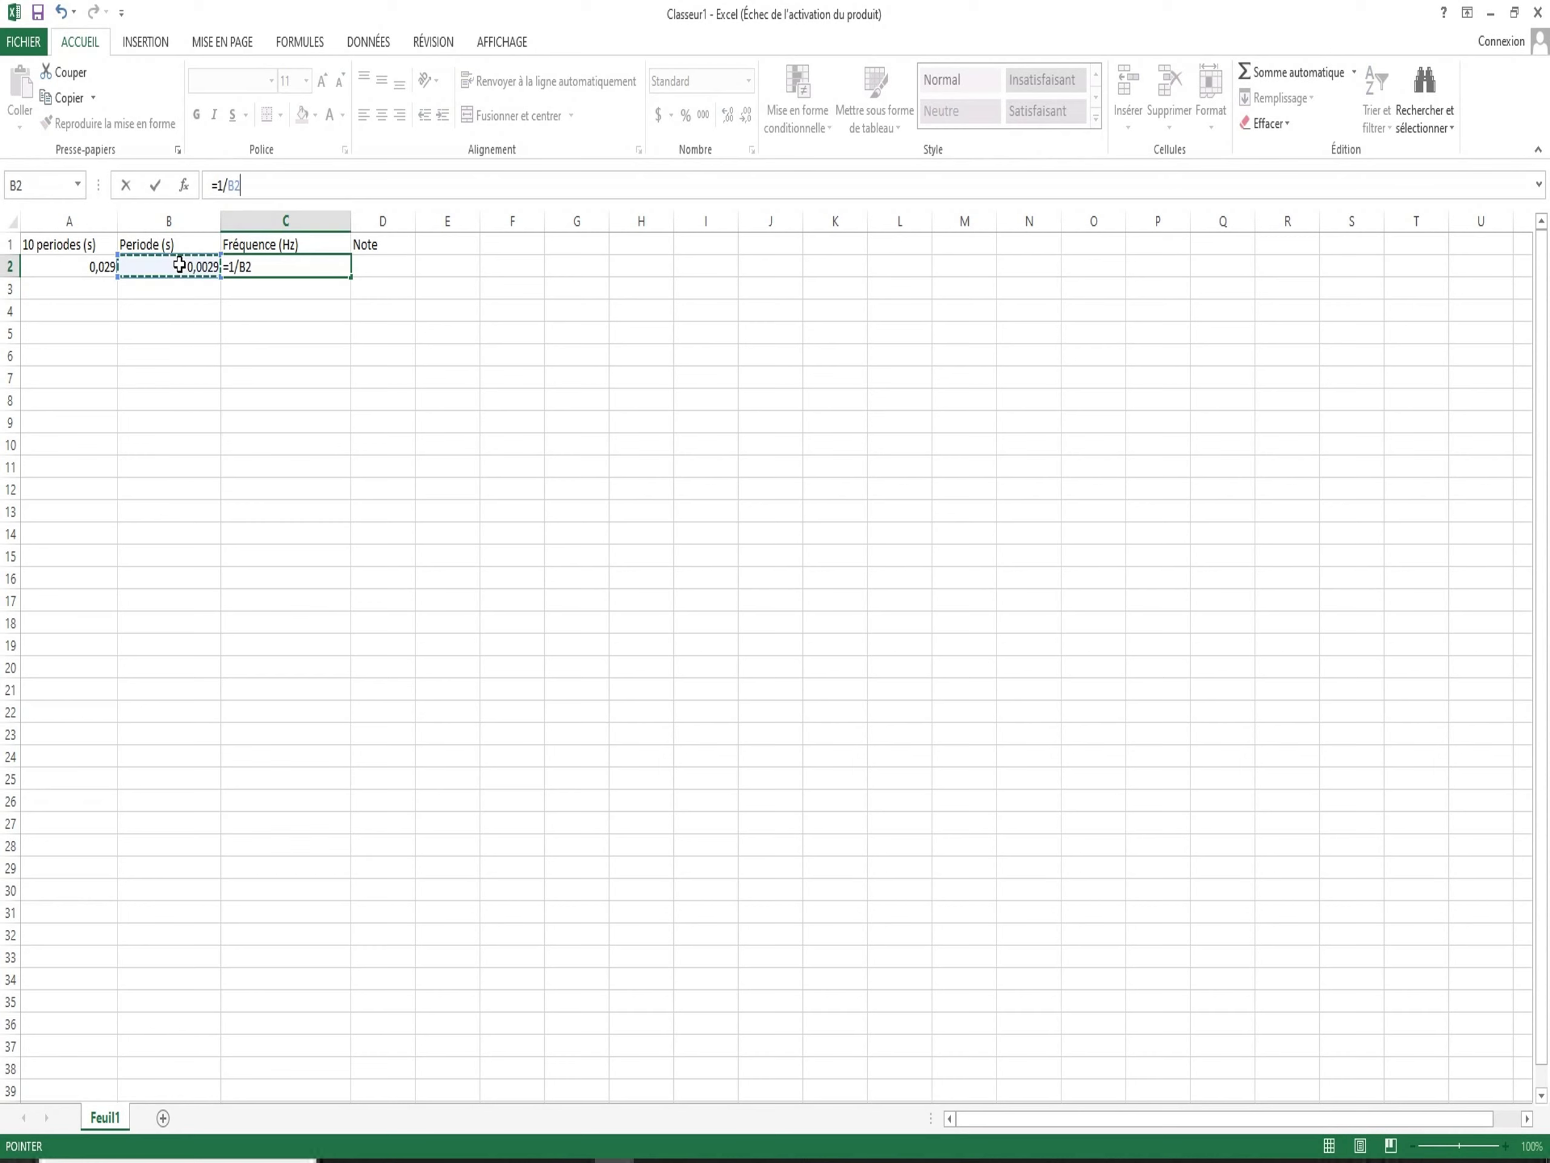
key("Return")
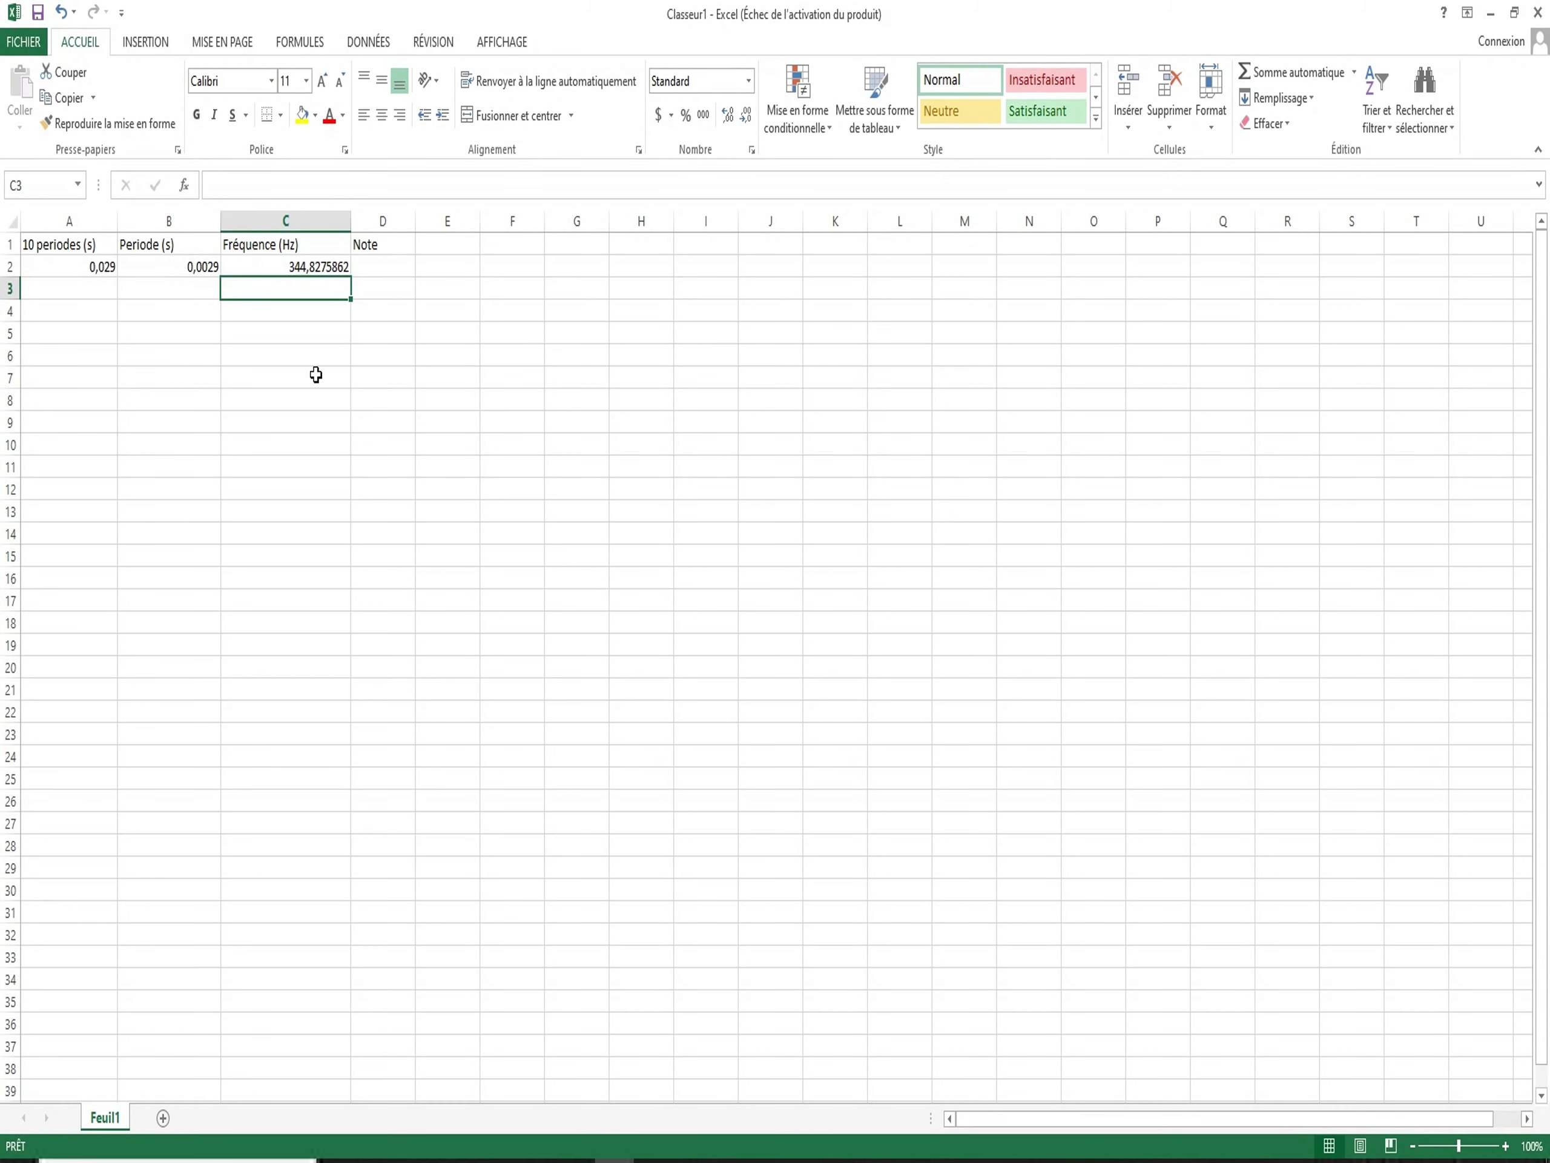
left_click(344, 360)
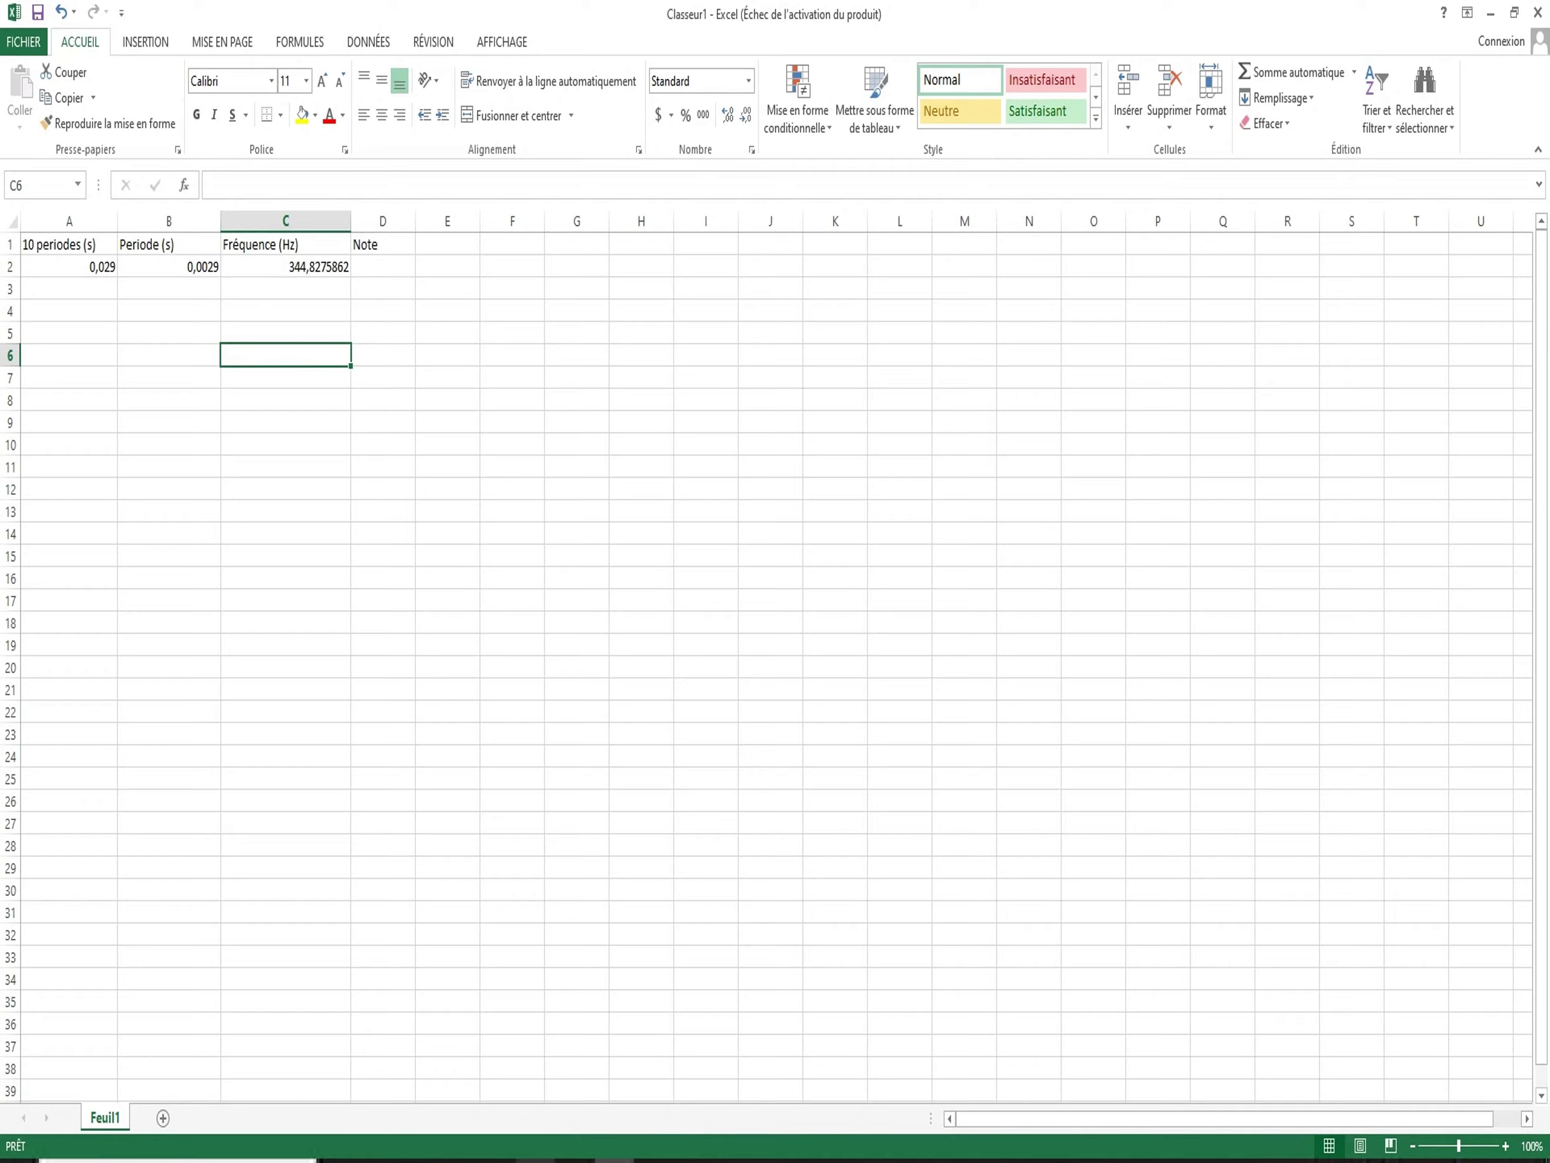
Look up the calculated frequency in Wikipedia's note table in the browser, and enter the matching note fa in Excel cell D2.
left_click(536, 1070)
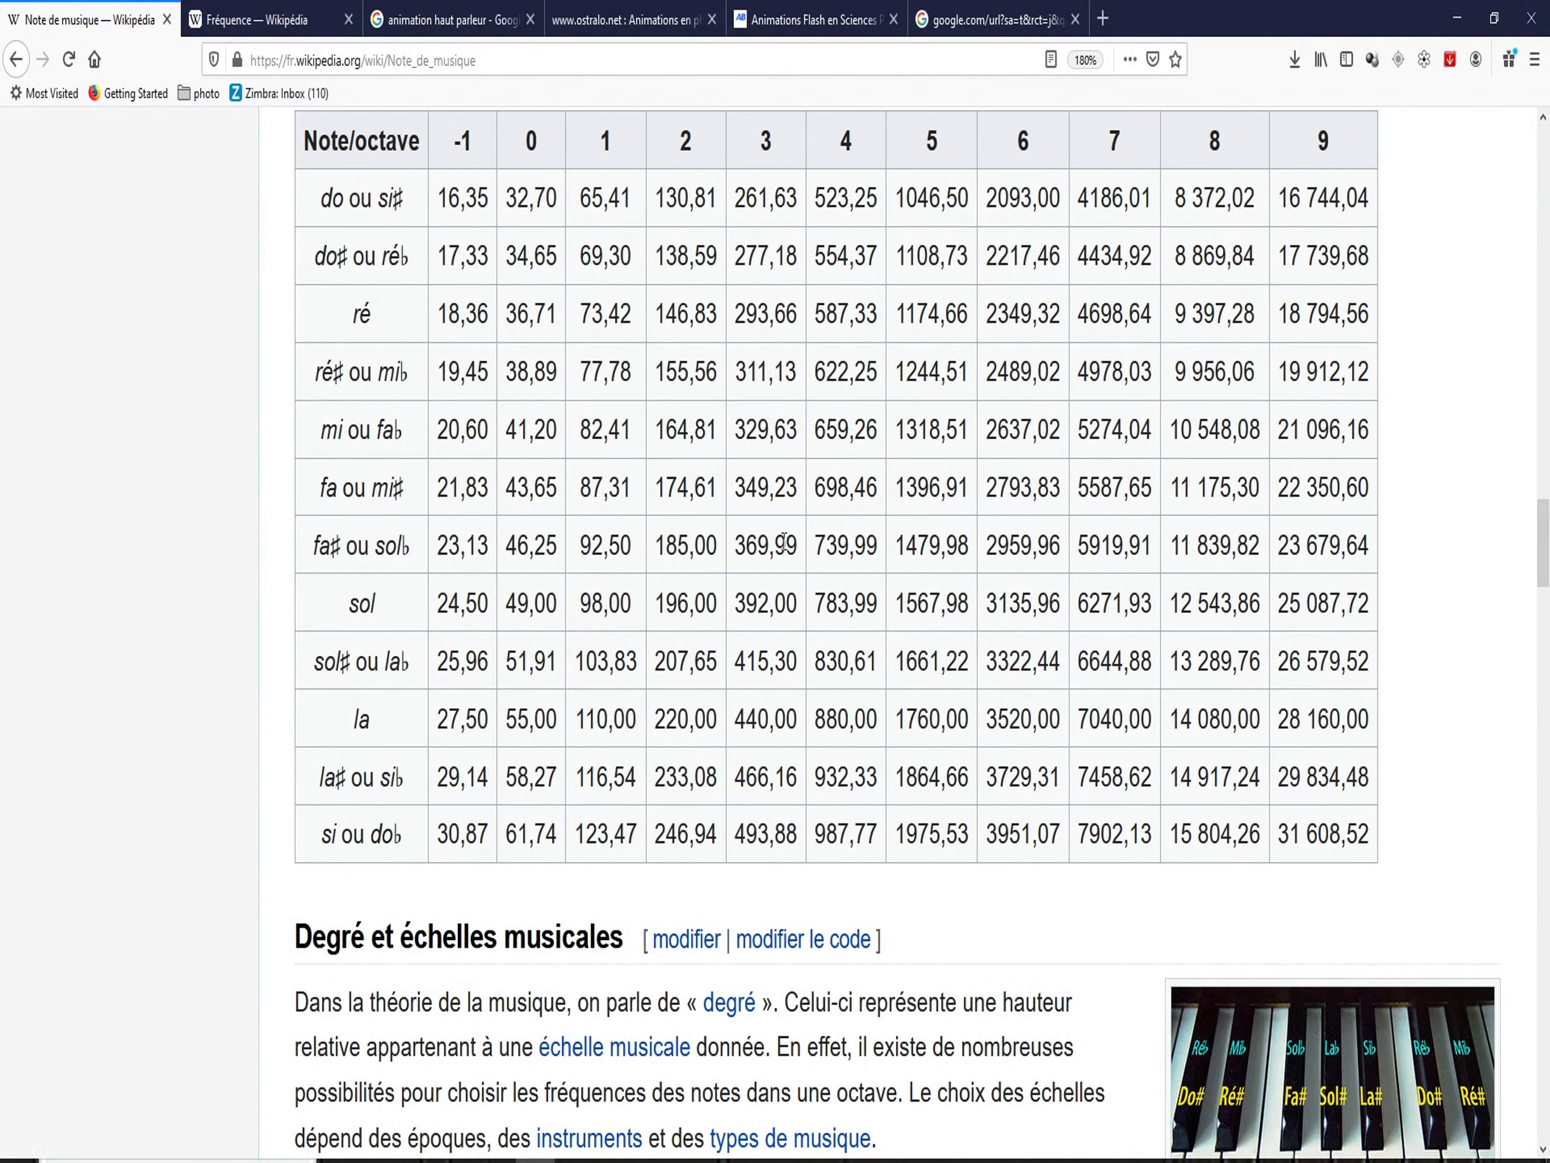
left_click_drag(735, 486, 768, 485)
left_click_drag(343, 485, 320, 486)
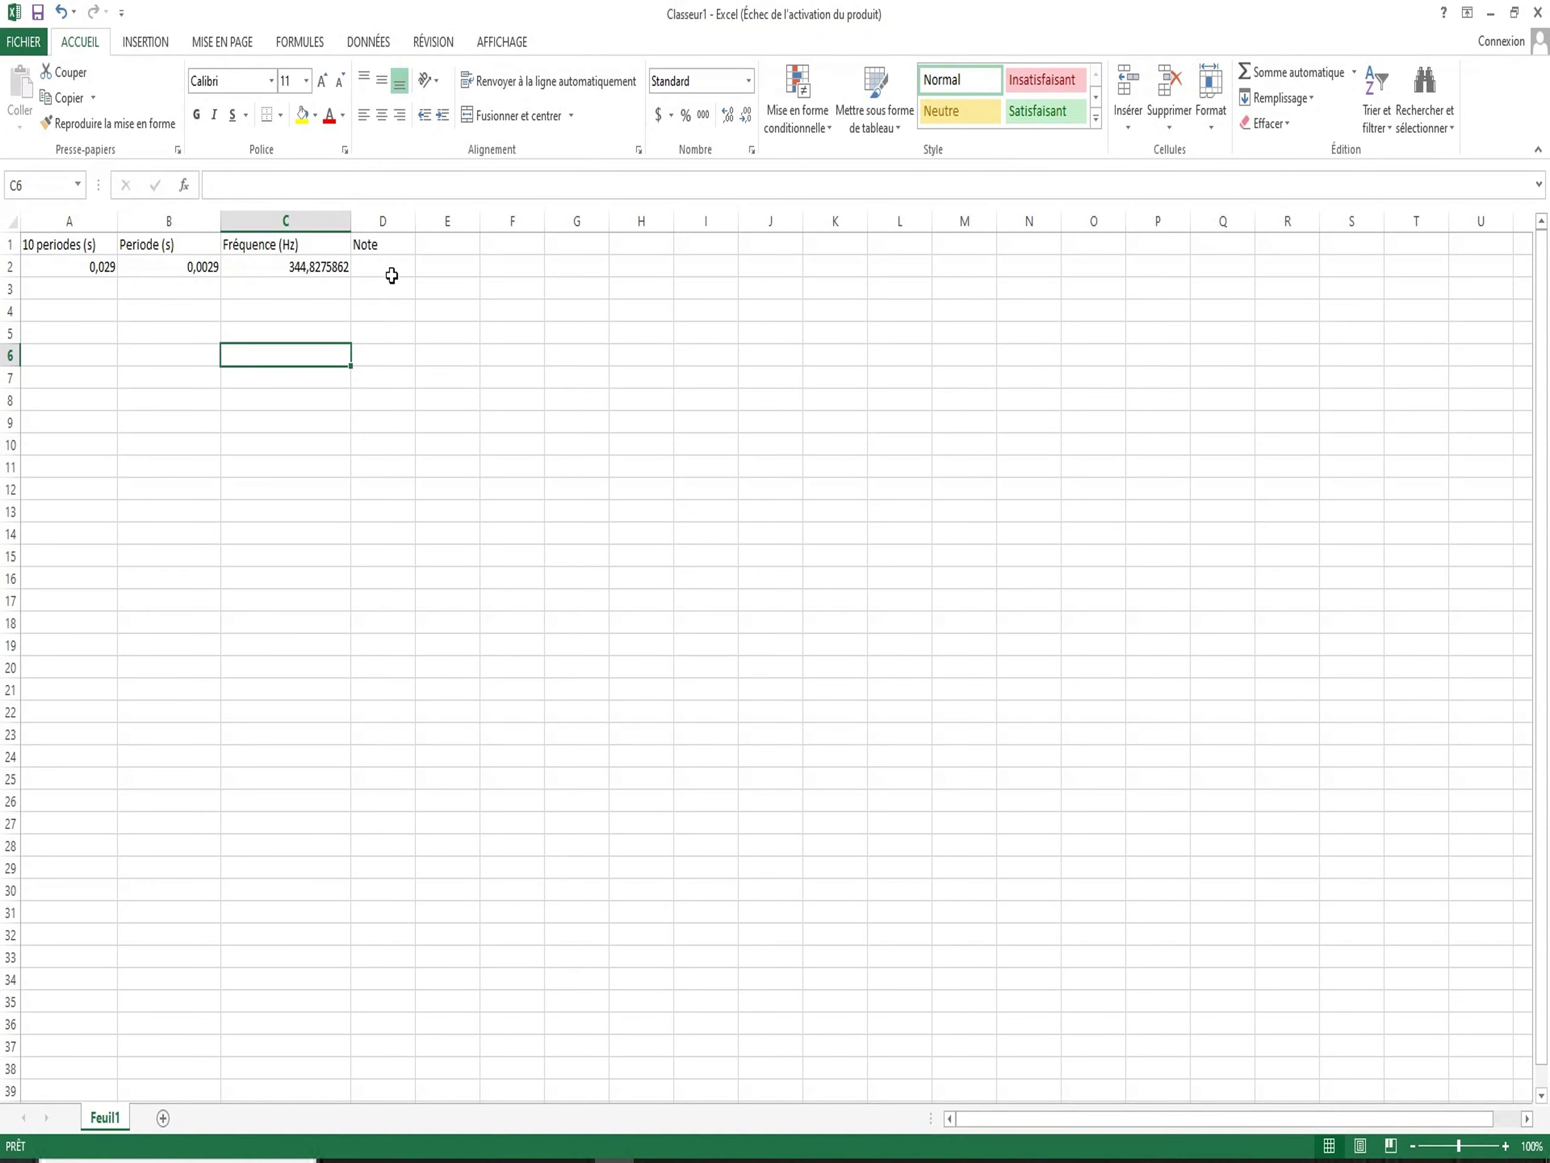
left_click(392, 268)
type("fa")
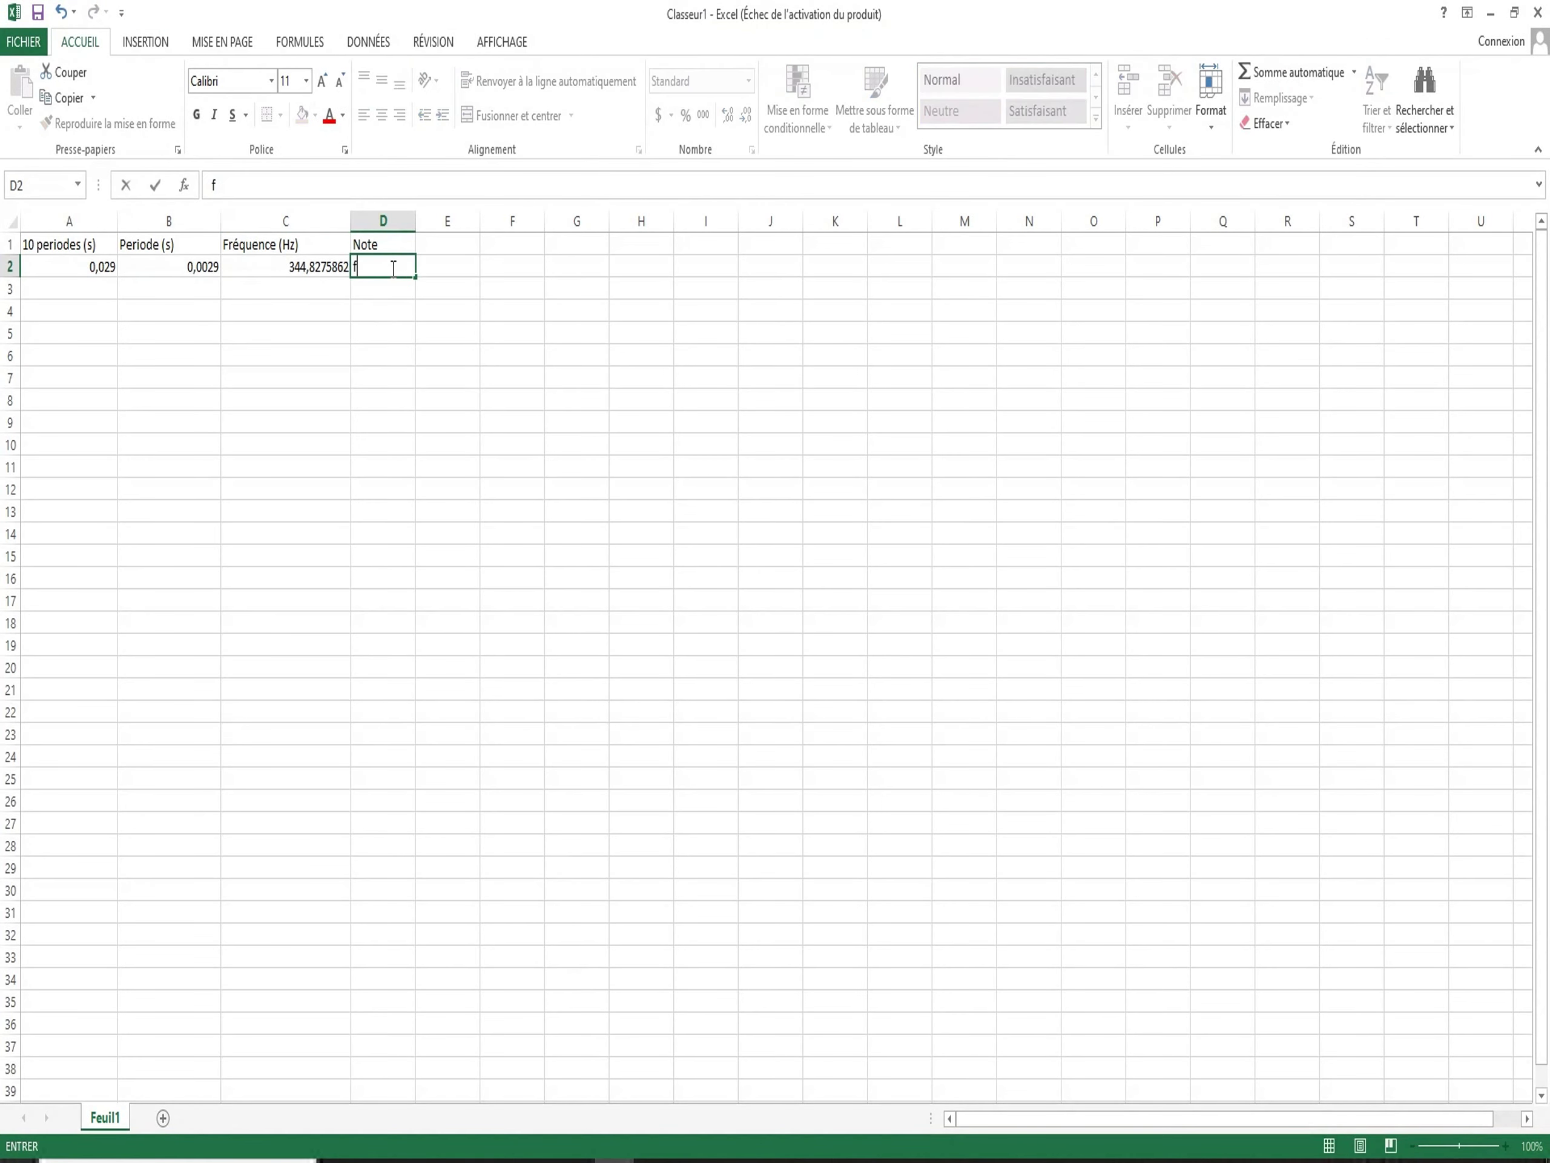
left_click(408, 328)
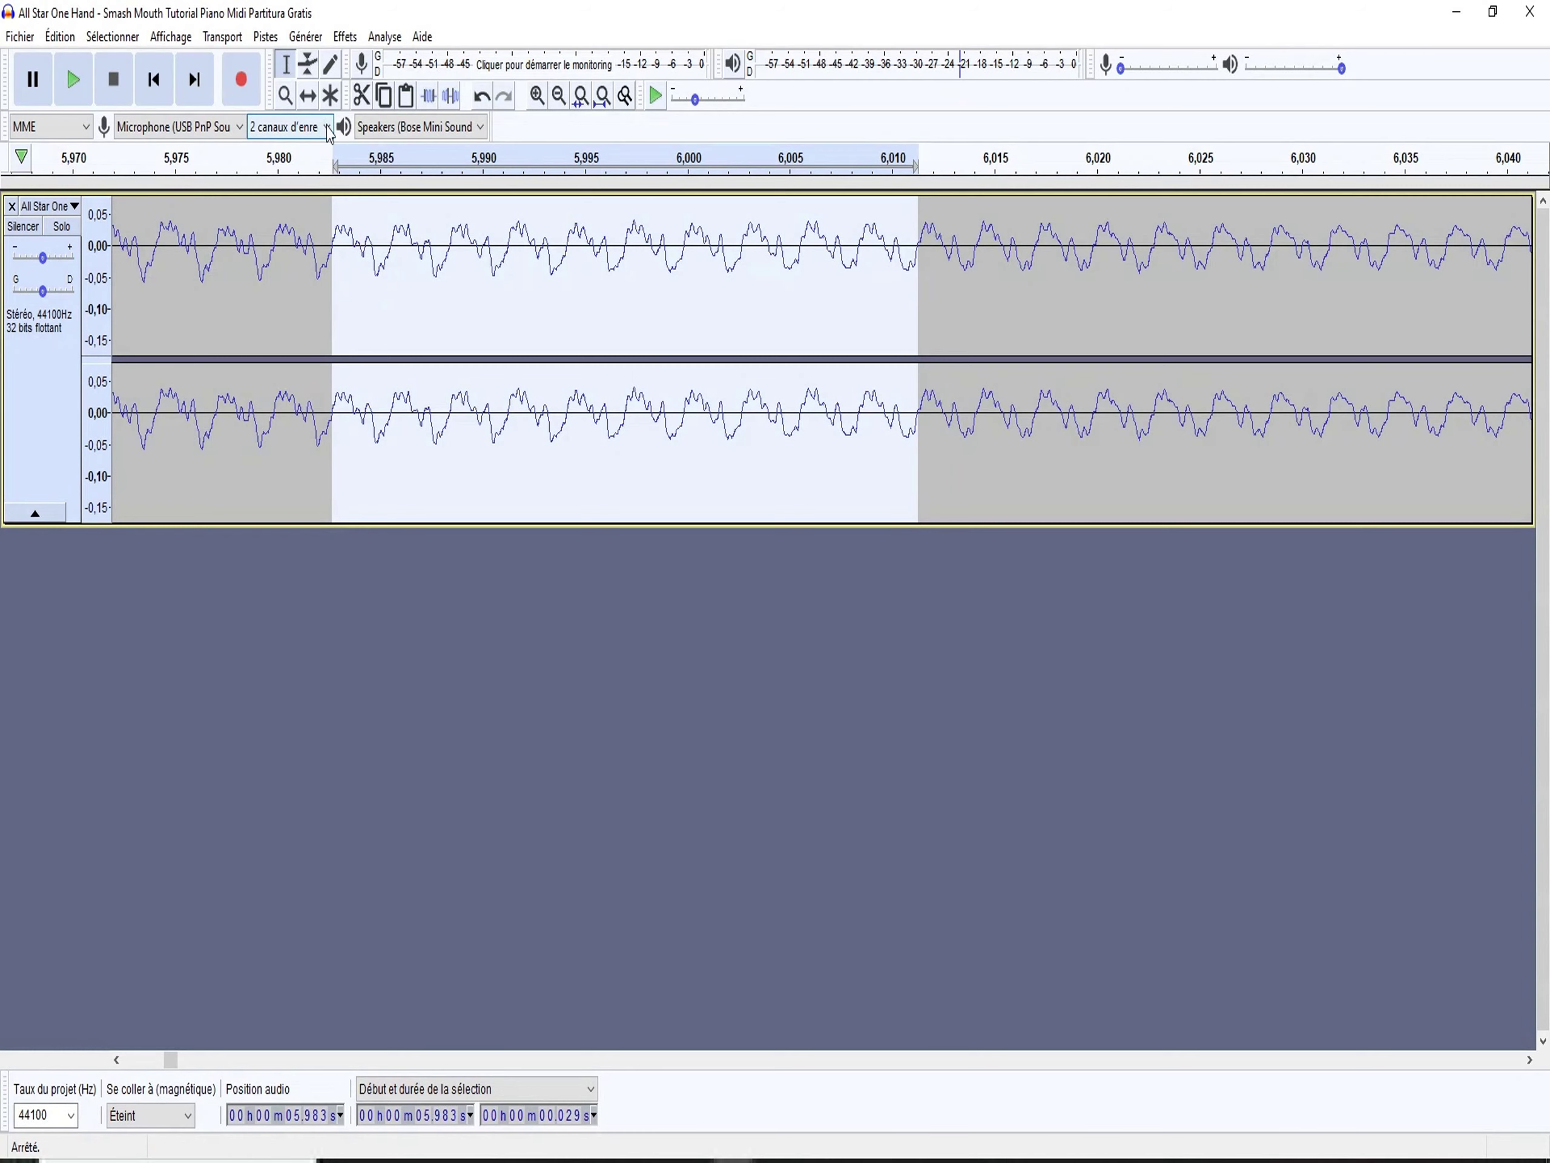
In Audacity, zoom out from the first note and zoom in on the second note's periods around 6.6 s.
key("F4")
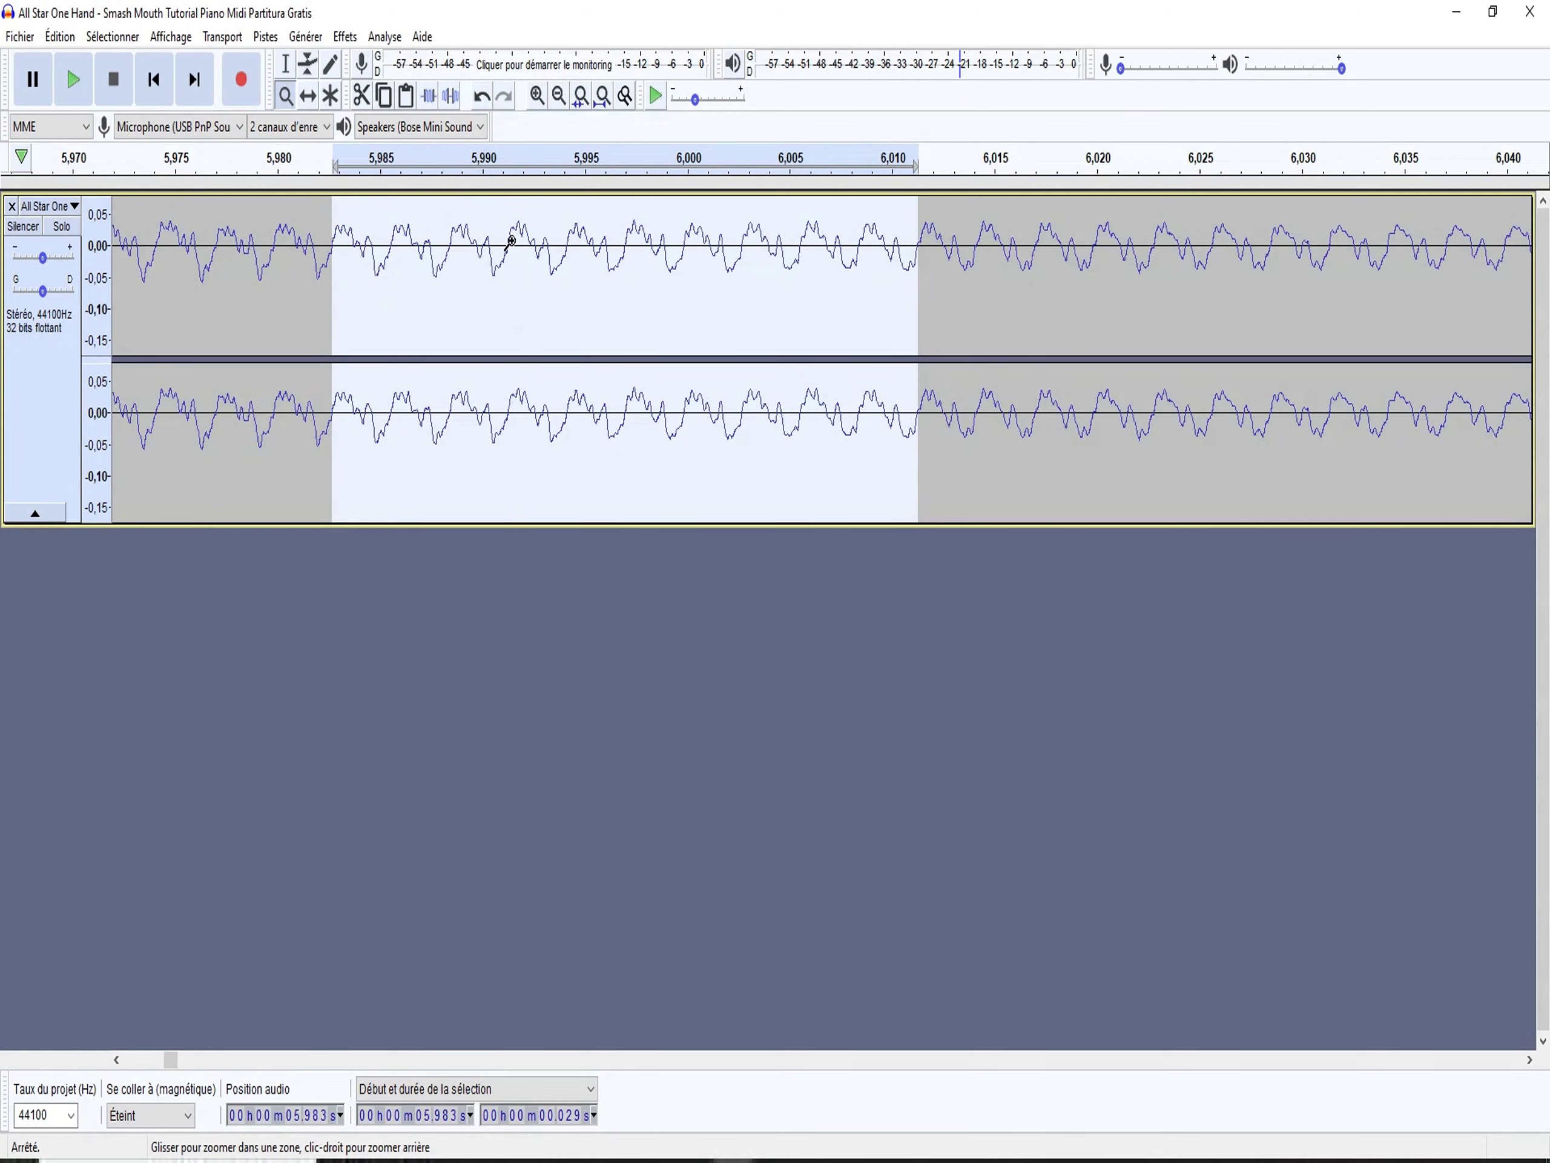
left_click(560, 100)
left_click(560, 100)
left_click(560, 100)
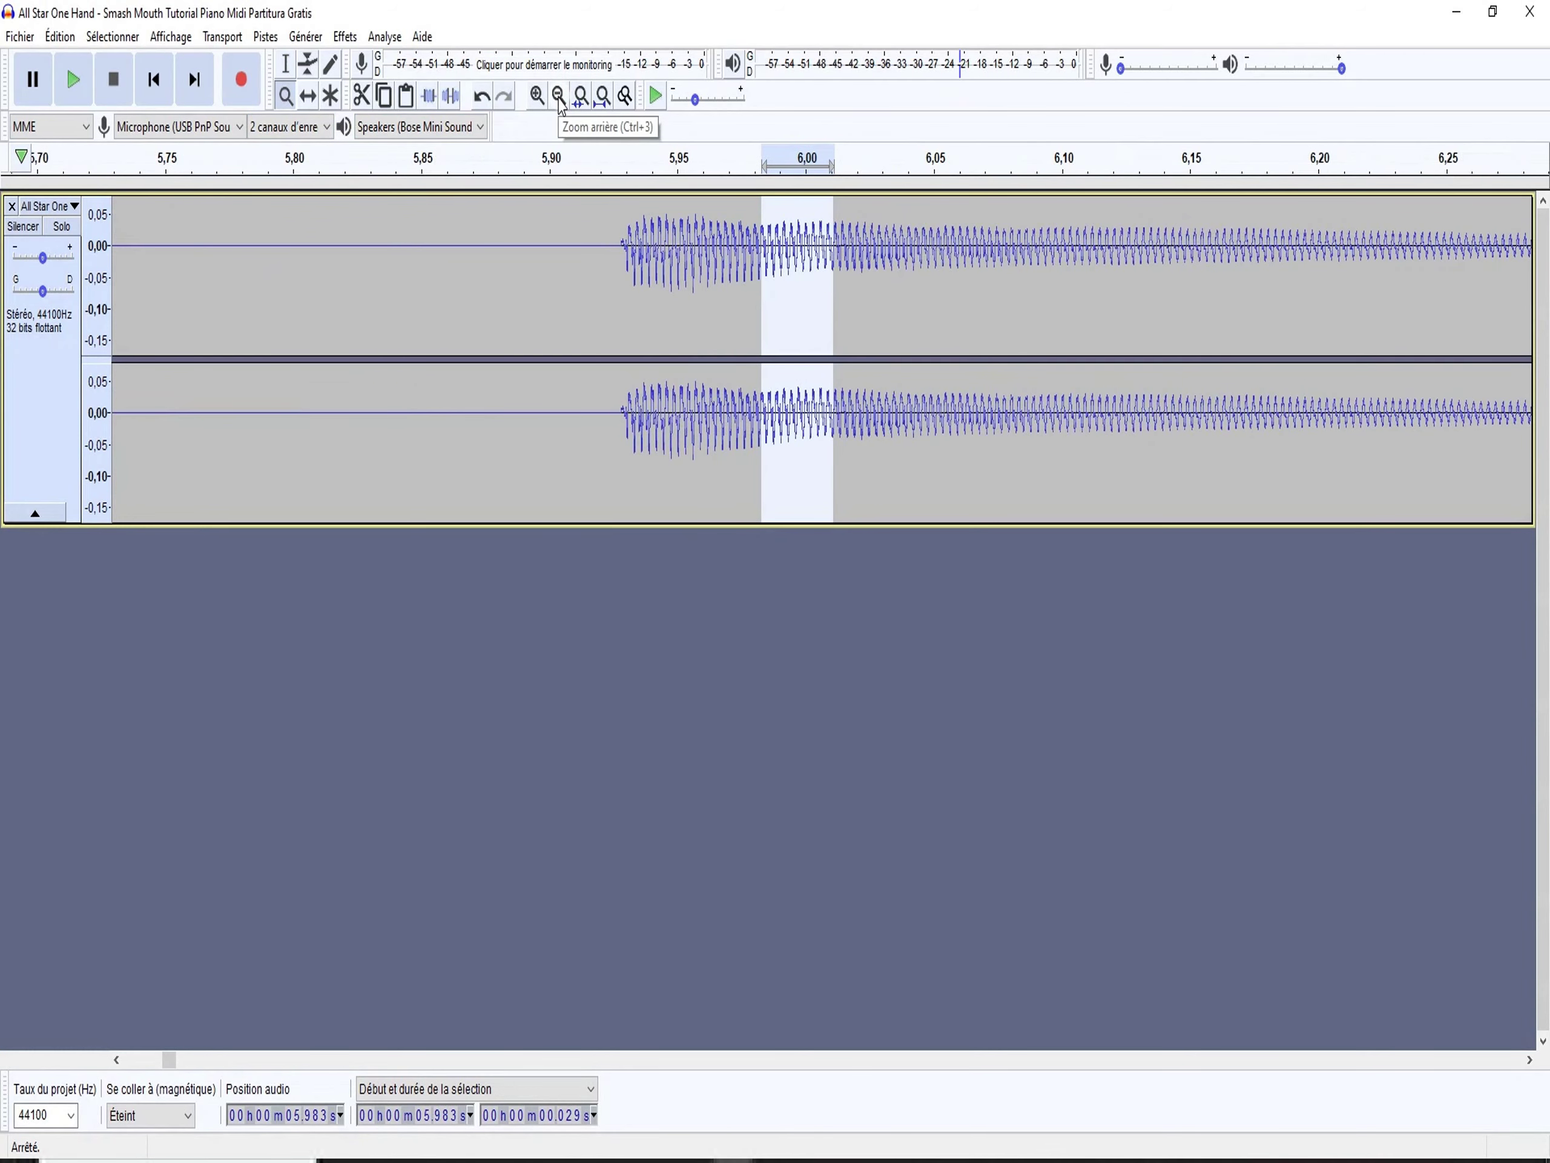
left_click(560, 100)
left_click(560, 100)
left_click(561, 100)
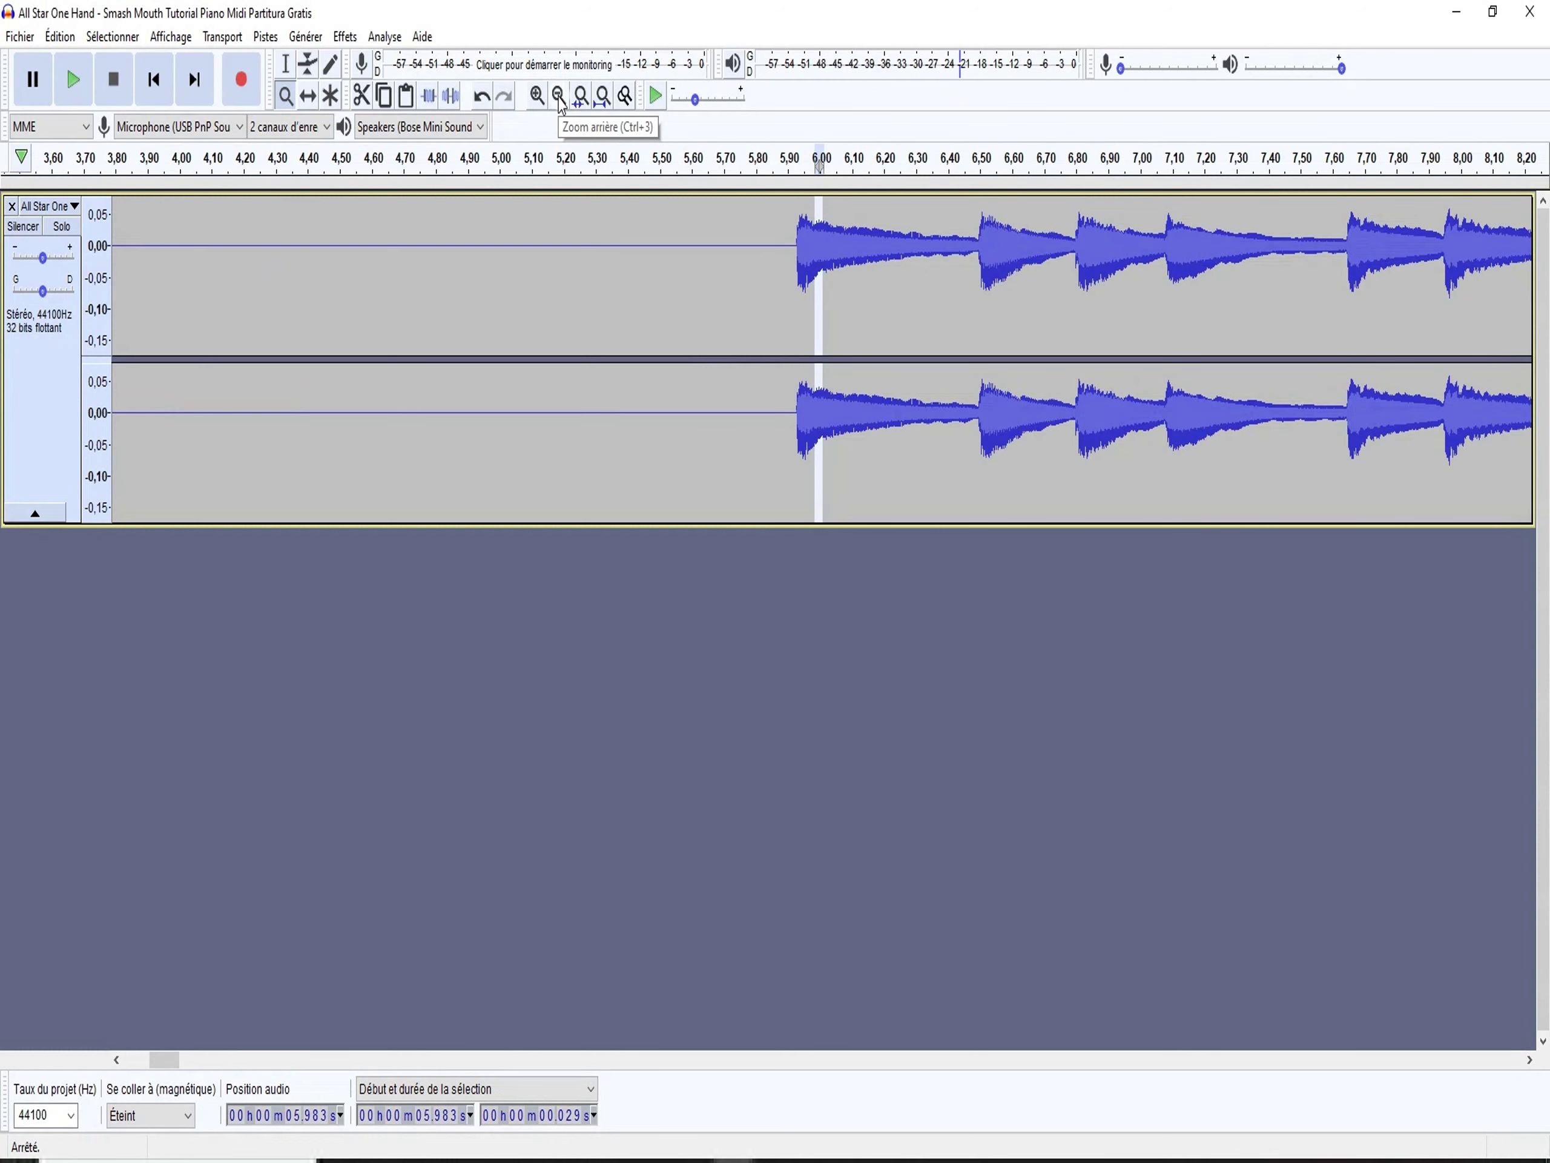
left_click_drag(976, 235, 1036, 252)
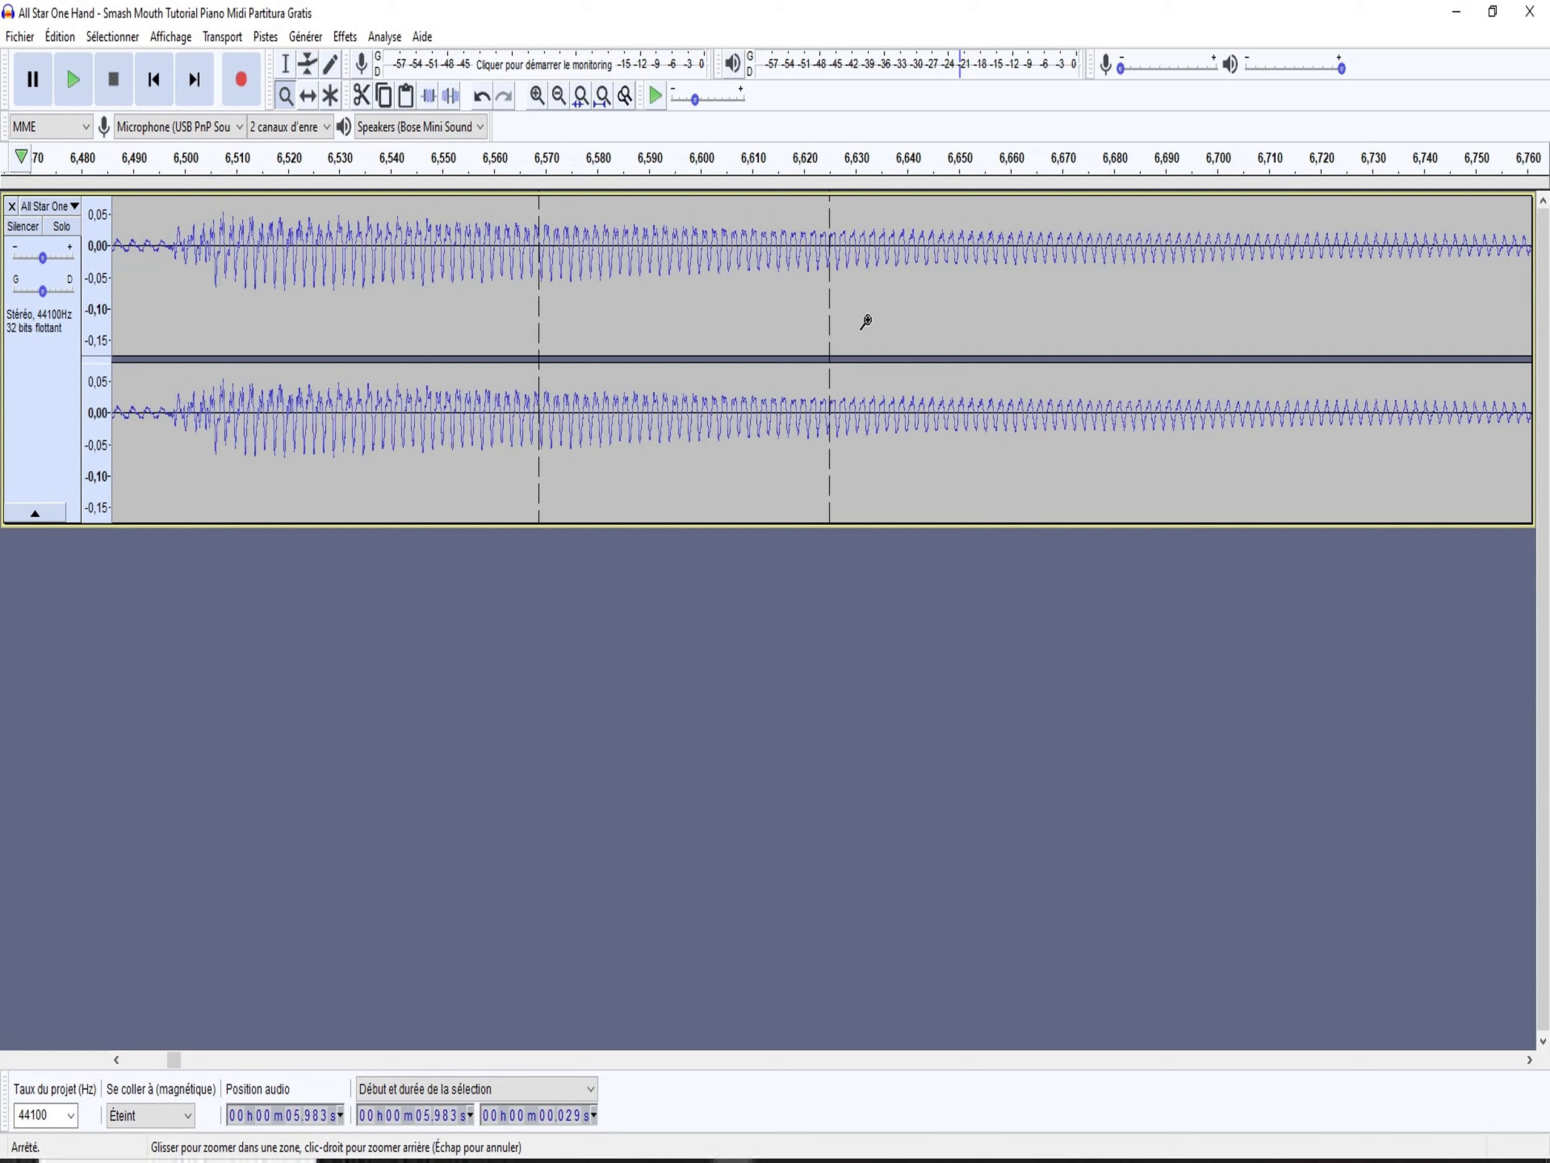
left_click_drag(757, 321, 868, 324)
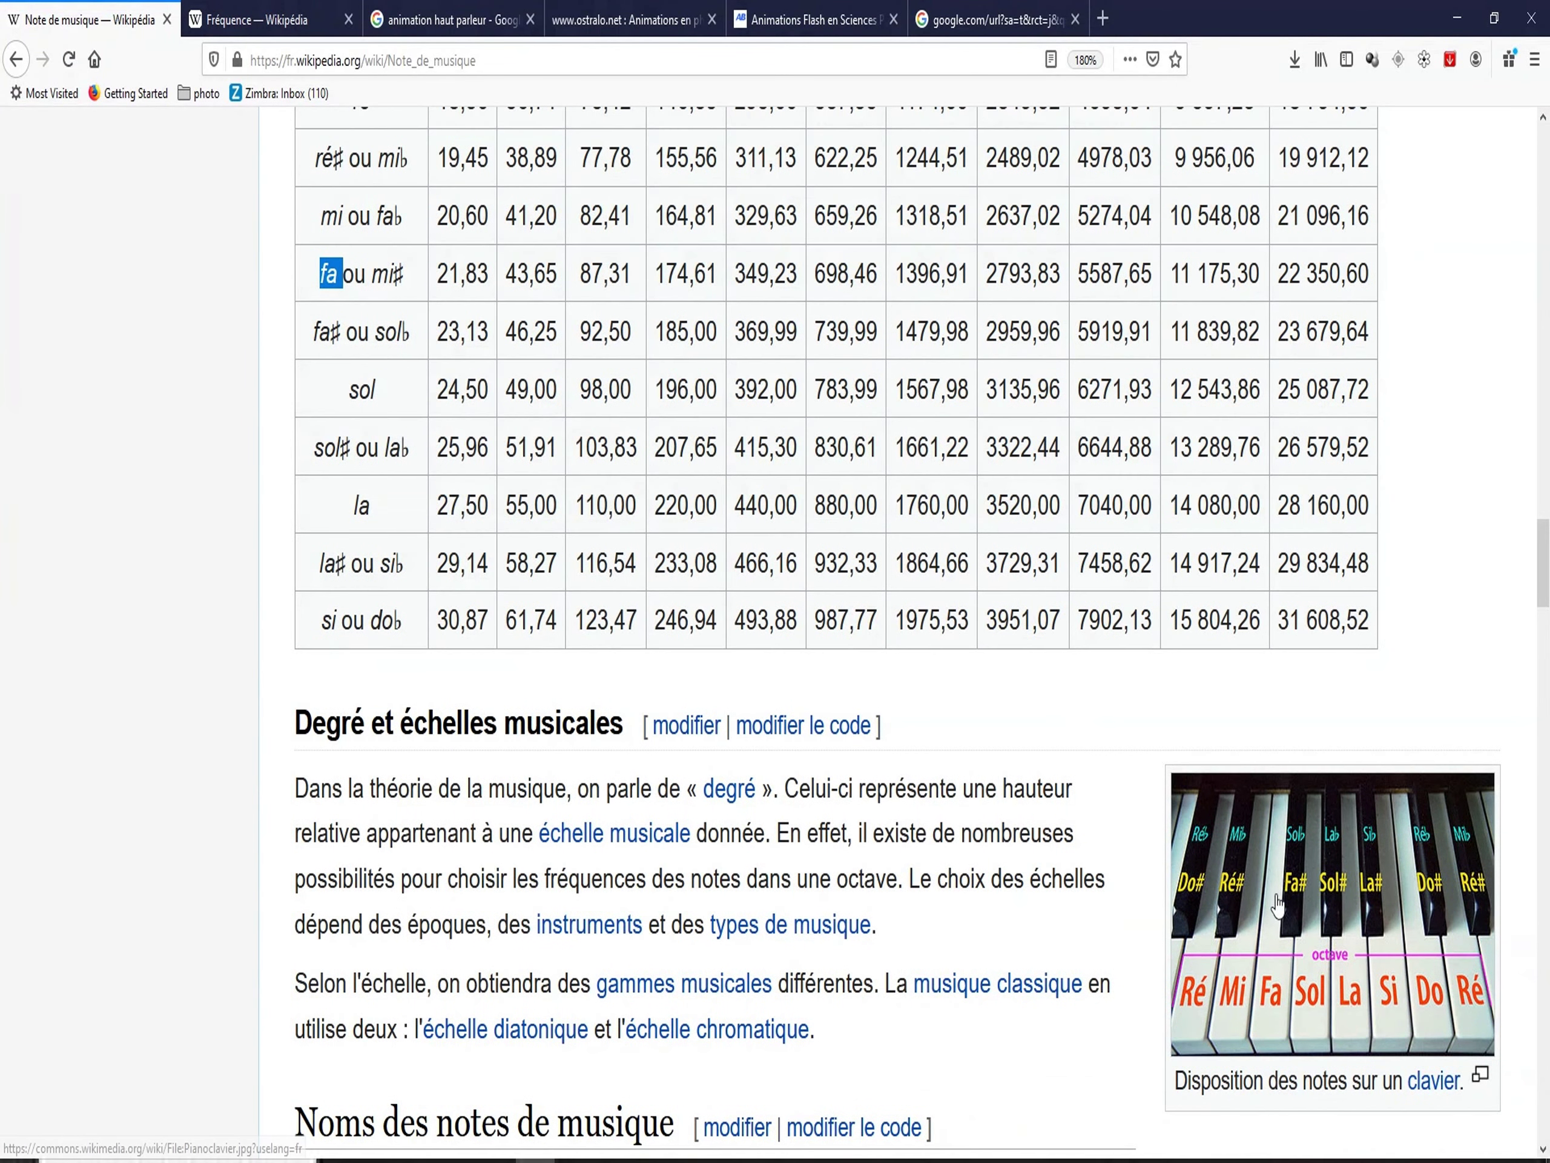
Open the enlarged picture of the piano keyboard's note layout on the Wikipedia page in the browser.
left_click(1275, 895)
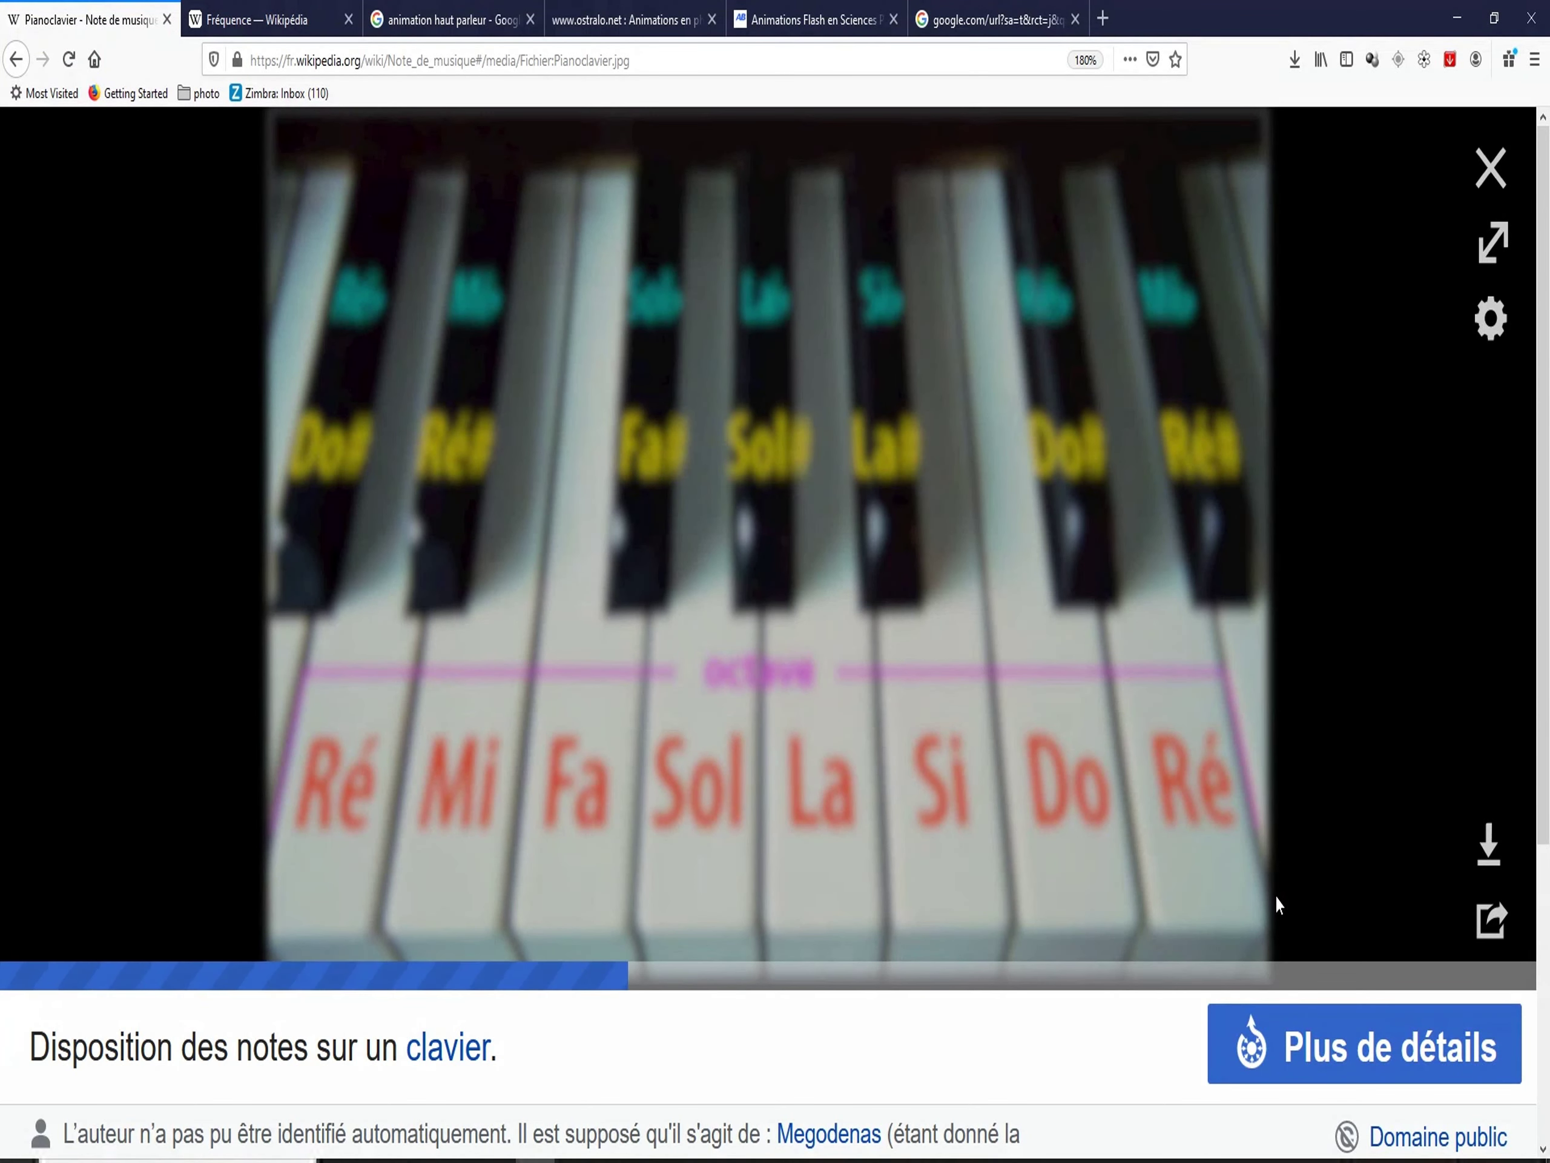